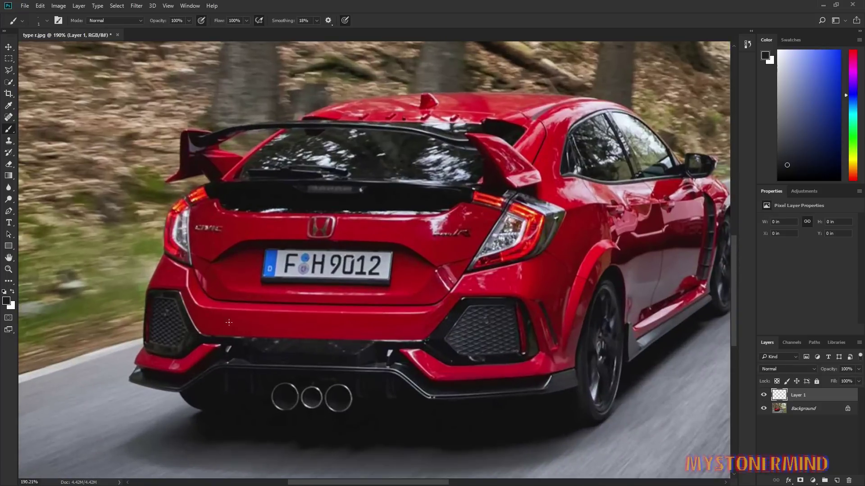
alt+click(208, 329)
mouse_move(207, 329)
mouse_down()
mouse_move(174, 295)
mouse_move(150, 308)
mouse_up()
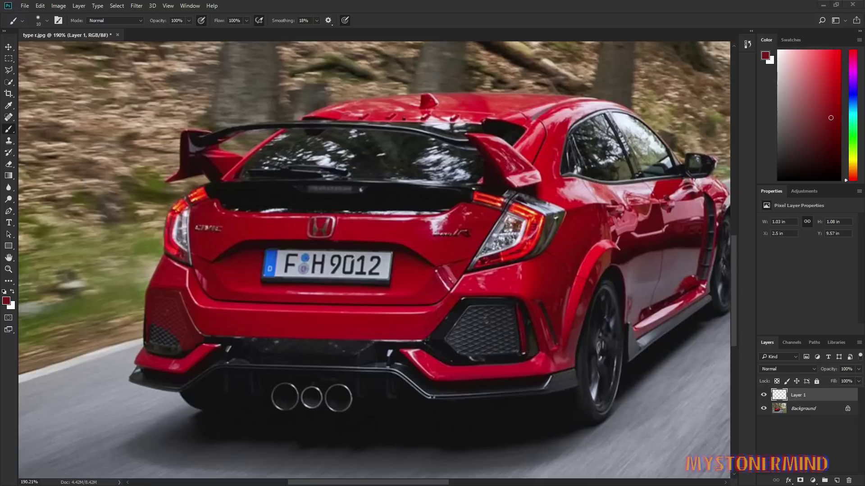
key(ctrl+z)
Paint over the upper part of both rear bumper vents on the red car with sampled body red
drag(538, 346, 527, 345)
alt+click(198, 322)
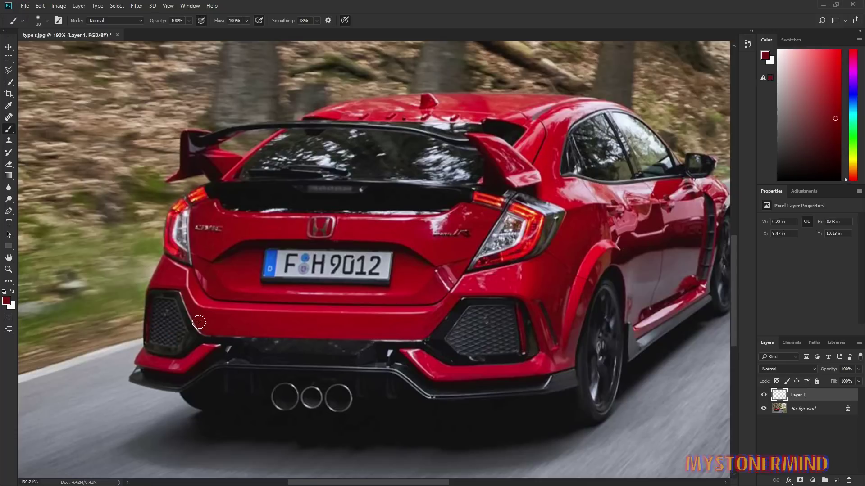
alt+click(584, 292)
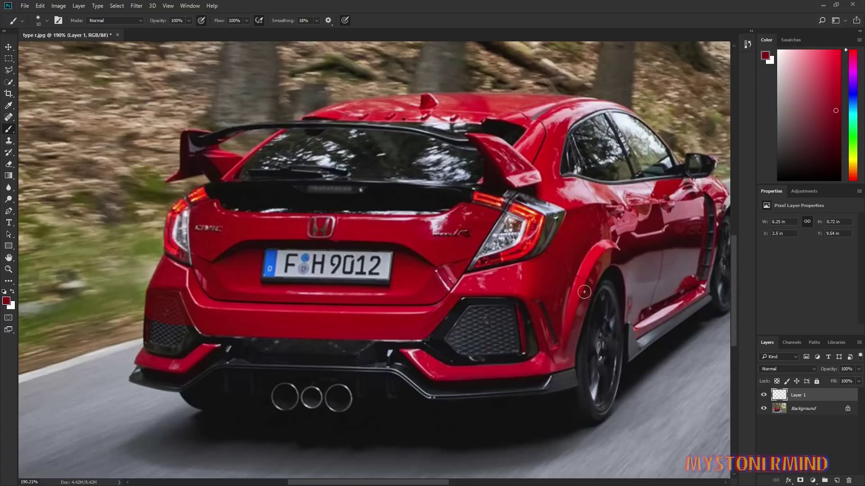
mouse_move(477, 316)
mouse_down()
mouse_move(505, 313)
mouse_move(472, 299)
mouse_up()
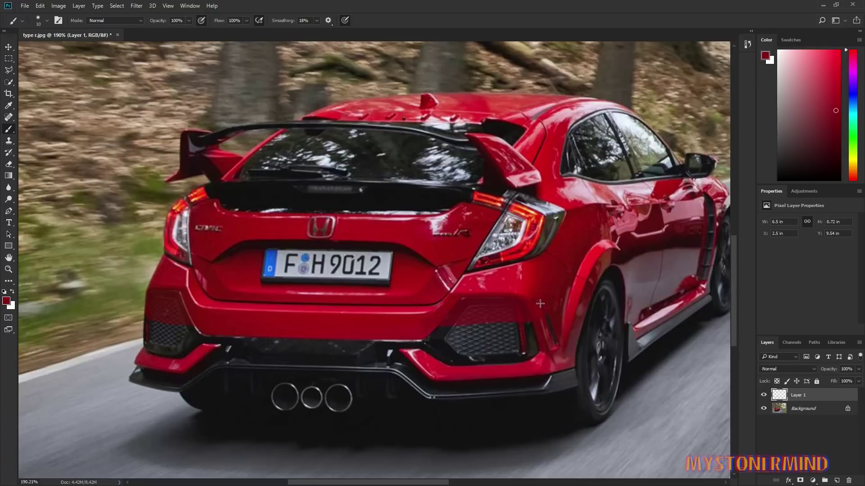
Paint out the left tip of the red car's rear diffuser with sampled road grey
scroll(548, 234, down, 5)
scroll(240, 296, up, 5)
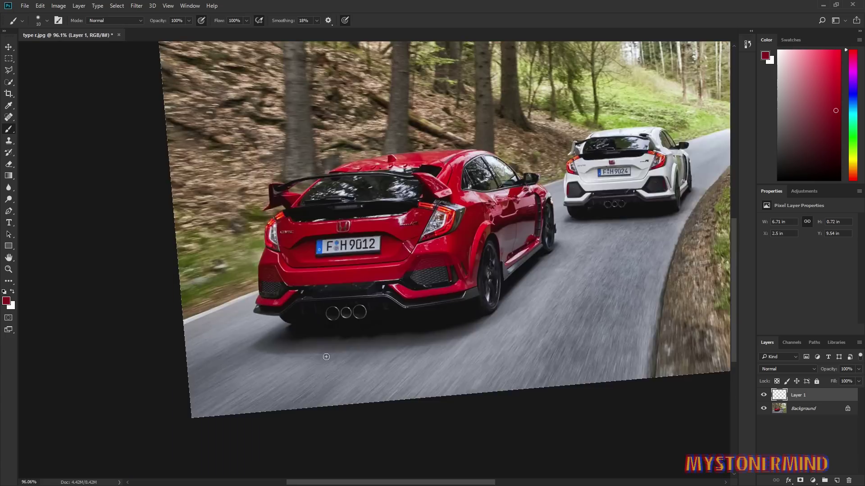
scroll(152, 382, down, 7)
scroll(225, 392, up, 6)
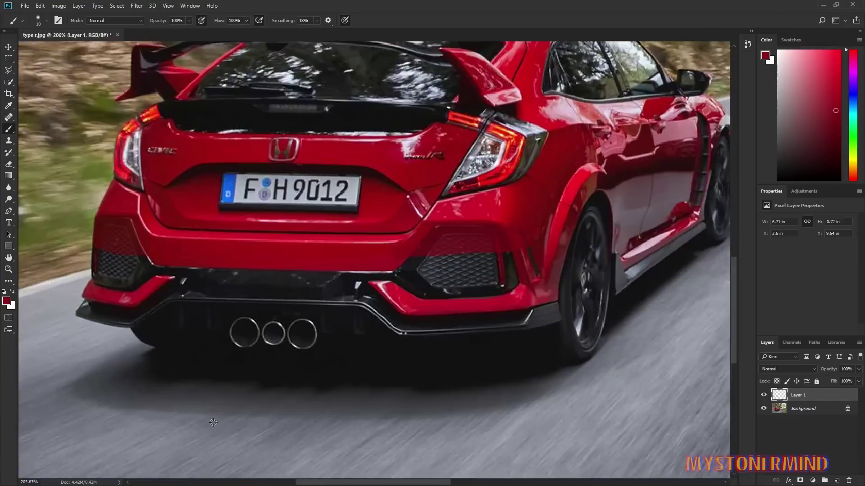
alt+click(56, 306)
mouse_move(69, 306)
mouse_down()
mouse_move(88, 288)
mouse_move(102, 300)
mouse_up()
scroll(90, 290, down, 3)
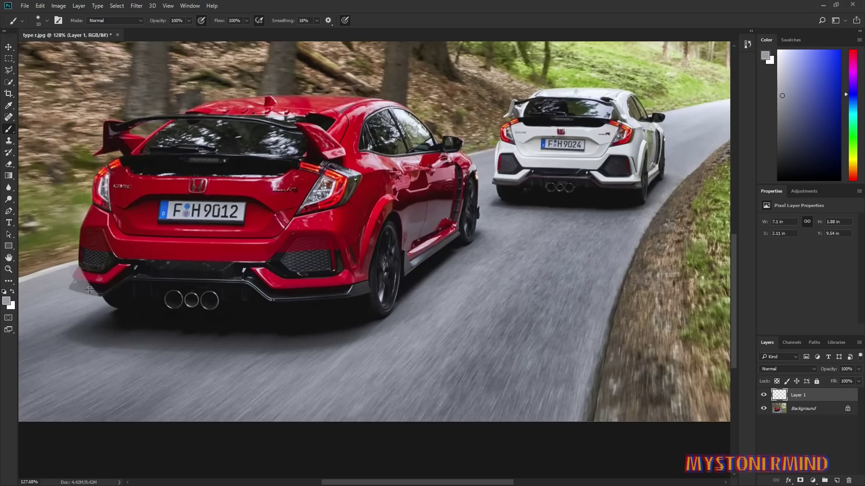
With a smaller brush, retouch the bumper corner and diffuser end beside the right rear wheel in sampled dark red and black
alt+click(368, 244)
key([)
key([)
key([)
key([)
key([)
key([)
drag(358, 263, 365, 289)
alt+click(367, 269)
drag(365, 267, 359, 285)
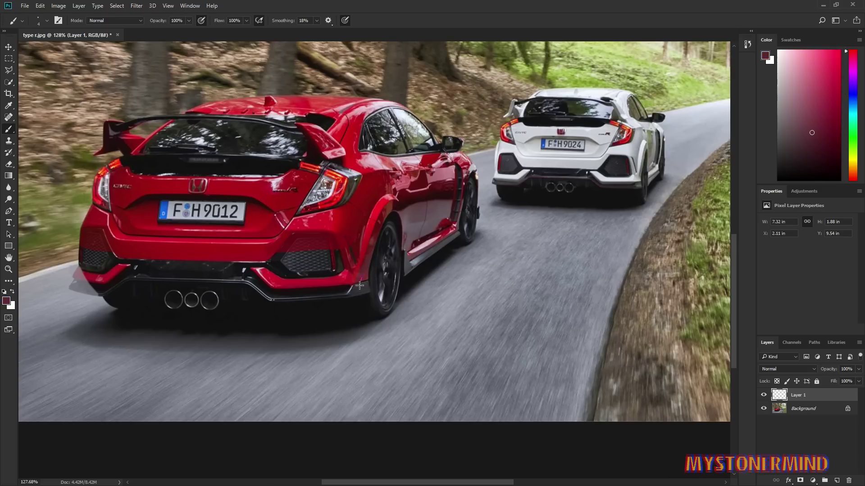
alt+click(371, 308)
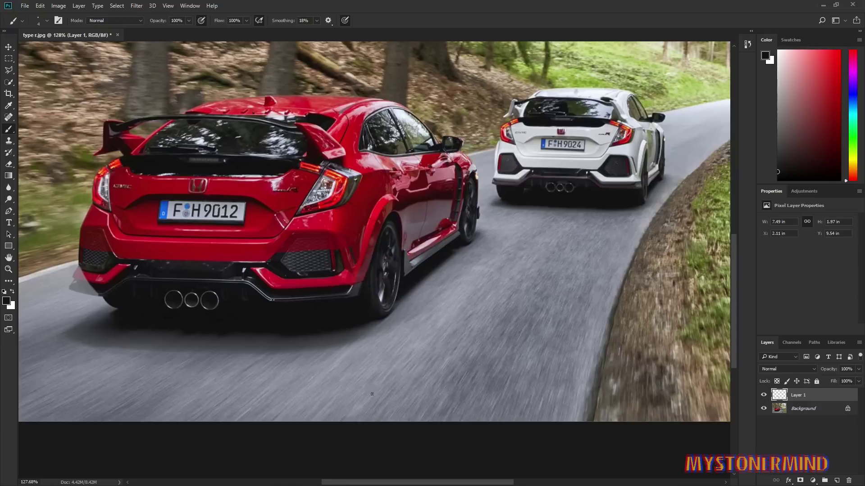
Blend the grey patch beside the left bumper corner into the road with sampled road grey
alt+click(72, 299)
mouse_move(74, 289)
mouse_down()
mouse_move(92, 291)
mouse_move(80, 280)
mouse_up()
alt+click(73, 300)
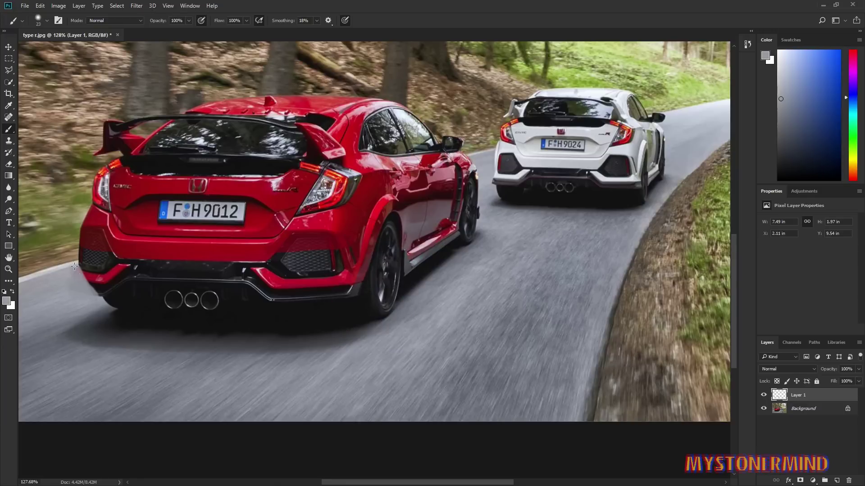
scroll(100, 303, down, 6)
scroll(192, 281, up, 6)
Copy the left tail light's upper red strip from the Background to a new layer and place it at the light's lower inner corner
key(l)
click(818, 408)
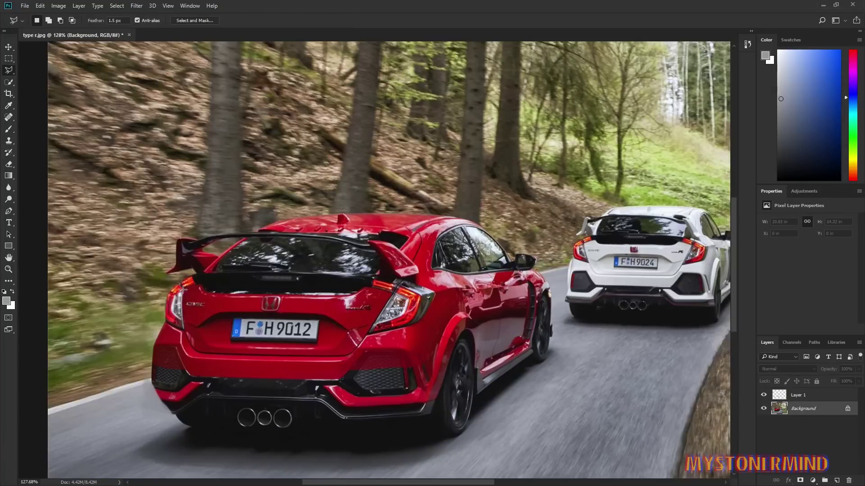
click(181, 282)
right_click(187, 285)
click(218, 357)
mouse_move(192, 282)
mouse_down()
mouse_move(196, 330)
mouse_move(226, 351)
mouse_up()
key(ctrl+t)
drag(198, 325, 195, 326)
key(Return)
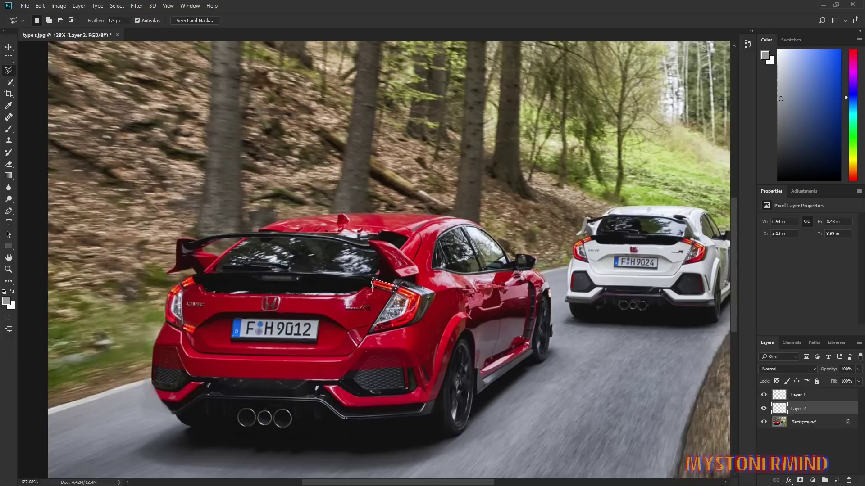
Copy the right tail light's upper inner strip from the Background to a new layer and fit it at the light's lower inner corner
click(393, 293)
click(819, 422)
right_click(390, 286)
click(420, 359)
key(ctrl+t)
drag(385, 288, 364, 330)
mouse_move(404, 344)
mouse_down()
mouse_move(407, 320)
mouse_move(359, 315)
mouse_up()
scroll(363, 338, up, 14)
scroll(363, 315, down, 14)
key(Return)
scroll(253, 285, up, 5)
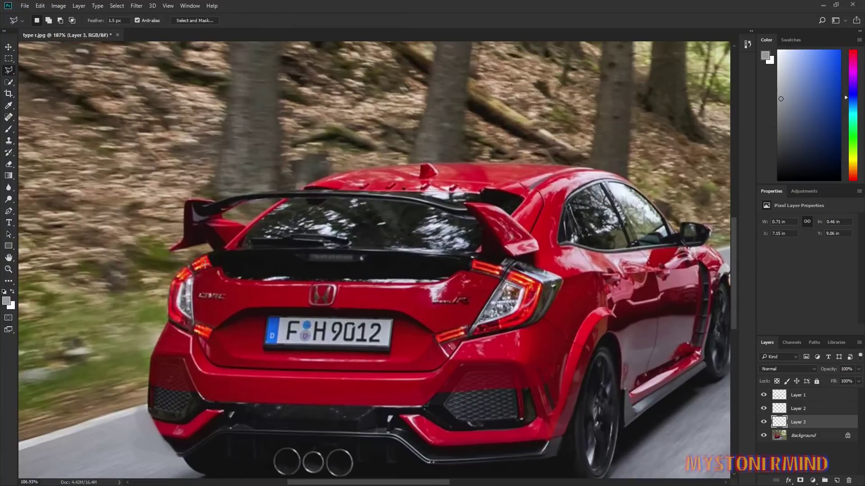
Rename the two copied tail light layers as R light and L light
click(9, 129)
double_click(798, 422)
text(rlight)
key(Return)
double_click(798, 410)
text(L ligh)
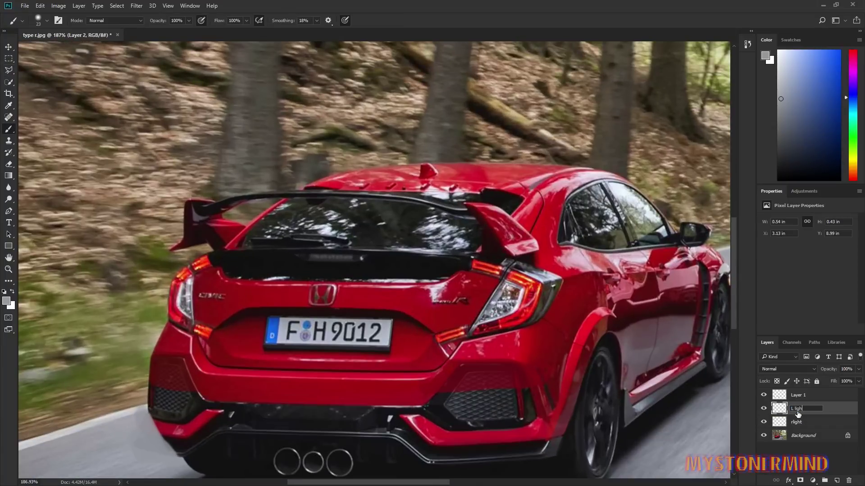
text(t)
key(Tab)
On Layer 1, paint over the original upper inner strips of both tail lights with sampled body red
click(798, 395)
alt+click(211, 277)
drag(212, 277, 203, 277)
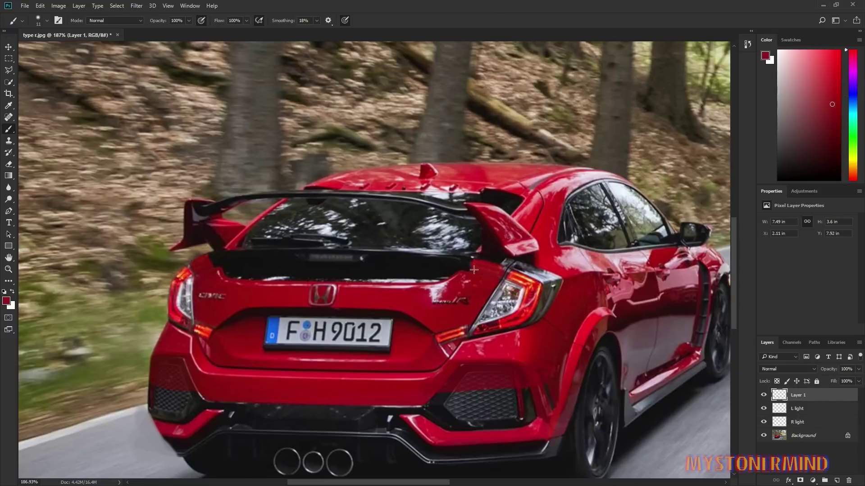
Paint over the spoiler's left tip with sampled hillside brown and its right upright with sampled body red
scroll(173, 310, down, 4)
alt+click(174, 250)
drag(174, 251, 180, 250)
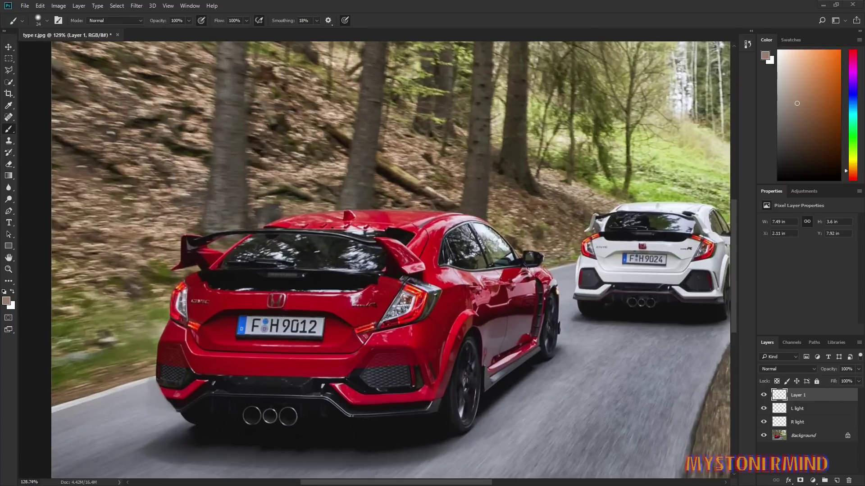
scroll(169, 344, up, 3)
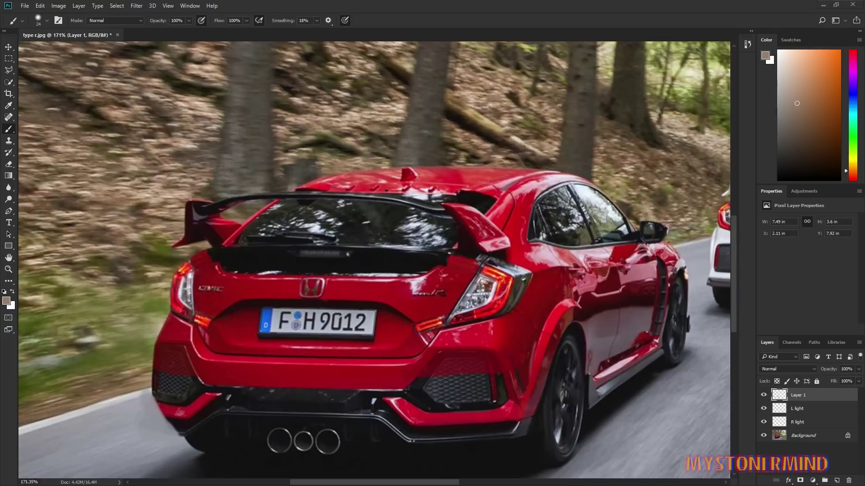
key(bracketleft)
alt+click(245, 216)
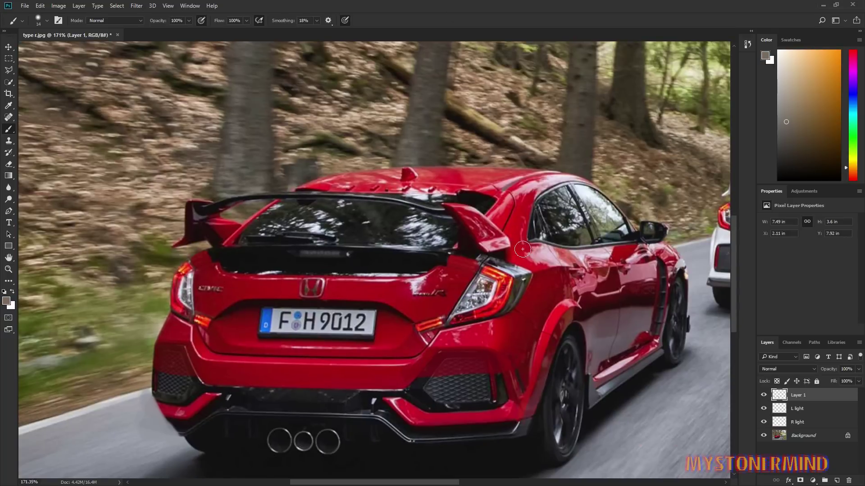
alt+click(524, 259)
mouse_move(525, 258)
mouse_down()
mouse_move(486, 225)
mouse_move(464, 243)
mouse_move(477, 235)
mouse_move(470, 246)
mouse_move(473, 219)
mouse_move(444, 207)
mouse_move(455, 205)
mouse_up()
Paint out the spoiler's left endplate and the wing beside the rear window with repeatedly sampled hillside browns
alt+click(239, 219)
mouse_move(239, 219)
mouse_down()
mouse_move(220, 239)
mouse_move(203, 197)
mouse_up()
alt+click(182, 210)
alt+click(182, 225)
drag(185, 232, 216, 225)
mouse_move(176, 247)
mouse_down()
mouse_move(209, 222)
mouse_move(180, 243)
mouse_move(235, 227)
mouse_move(231, 221)
mouse_move(210, 244)
mouse_move(204, 203)
mouse_up()
alt+click(186, 258)
alt+click(175, 242)
alt+click(215, 241)
alt+click(181, 214)
alt+click(181, 228)
mouse_move(194, 234)
mouse_down()
mouse_move(234, 220)
mouse_move(201, 222)
mouse_move(211, 212)
mouse_move(262, 199)
mouse_move(245, 195)
mouse_up()
alt+click(186, 246)
alt+click(186, 202)
alt+click(222, 223)
alt+click(205, 202)
alt+click(247, 191)
With a very fine brush, redraw the edge of the left rear pillar along the rear window in sampled reds and dark tones
key(bracketleft)
key(bracketleft)
key(bracketleft)
key(bracketleft)
key(bracketleft)
key(bracketleft)
key(bracketleft)
key(bracketleft)
key(bracketleft)
alt+click(274, 202)
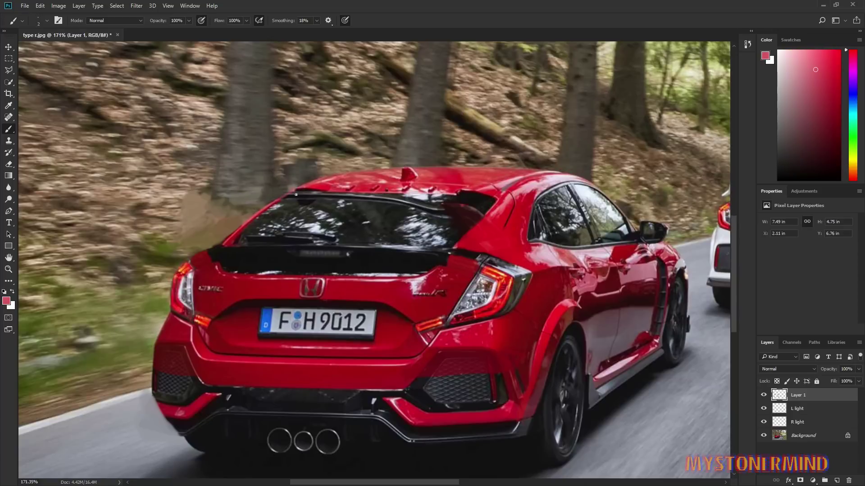
key(ctrl+z)
scroll(277, 203, up, 3)
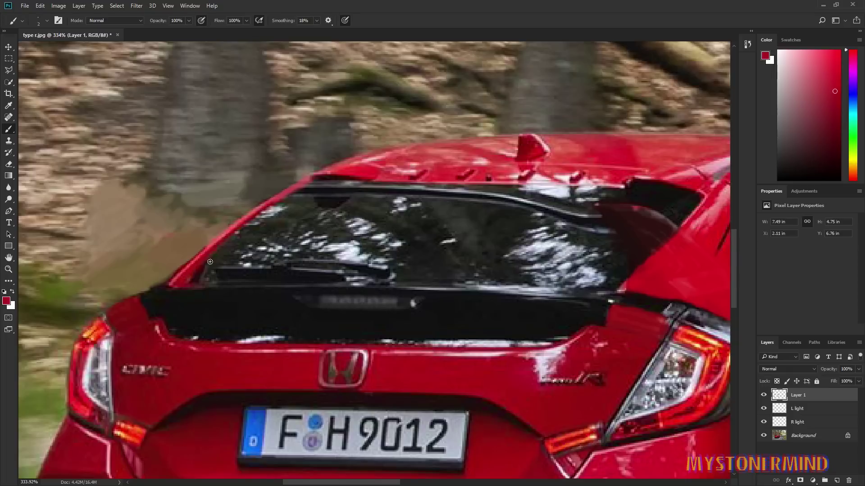
alt+click(180, 285)
drag(372, 161, 279, 223)
alt+click(371, 165)
alt+click(274, 204)
alt+click(281, 197)
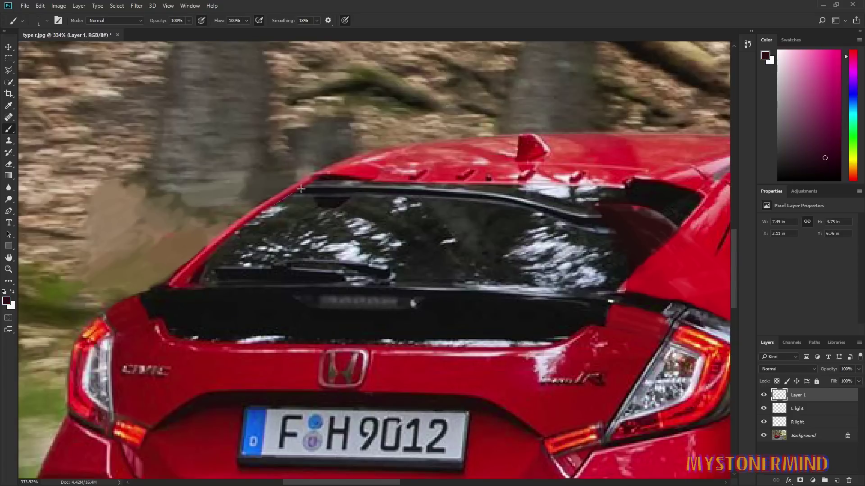
Paint over the spoiler wing across the top of the rear window with sampled dark glass tones
scroll(249, 217, down, 4)
alt+click(311, 199)
alt+click(287, 199)
mouse_move(312, 199)
mouse_down()
mouse_move(281, 203)
mouse_move(342, 201)
mouse_move(320, 202)
mouse_up()
alt+click(299, 199)
alt+click(313, 203)
alt+click(367, 208)
alt+click(386, 213)
alt+click(430, 201)
mouse_move(395, 212)
mouse_down()
mouse_move(430, 201)
mouse_move(410, 221)
mouse_move(444, 217)
mouse_up()
alt+click(484, 228)
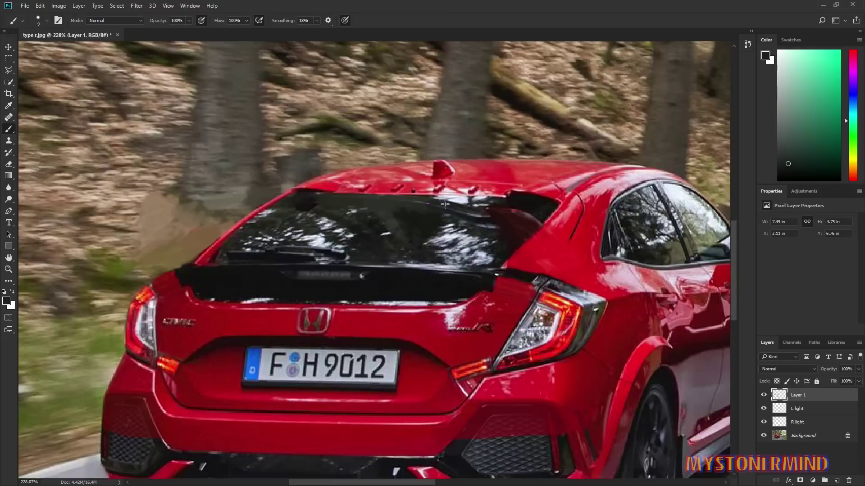
Cover the remaining spoiler traces in the upper right part of the rear window with sampled dark glass tones
alt+click(541, 234)
alt+click(520, 213)
mouse_move(524, 213)
mouse_down()
mouse_move(490, 209)
mouse_move(464, 221)
mouse_move(420, 203)
mouse_move(407, 237)
mouse_move(407, 222)
mouse_move(368, 220)
mouse_move(363, 202)
mouse_up()
alt+click(403, 214)
scroll(405, 225, down, 5)
scroll(342, 220, up, 4)
alt+click(378, 211)
scroll(387, 223, down, 9)
scroll(207, 323, up, 4)
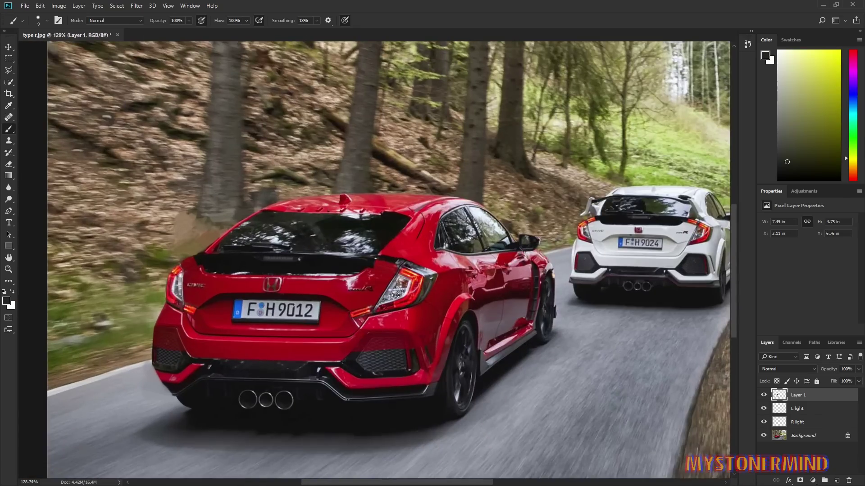
Cover the faint upper mesh still showing above both rear bumper vents with sampled body reds
scroll(395, 295, down, 3)
scroll(360, 315, up, 4)
scroll(354, 323, down, 3)
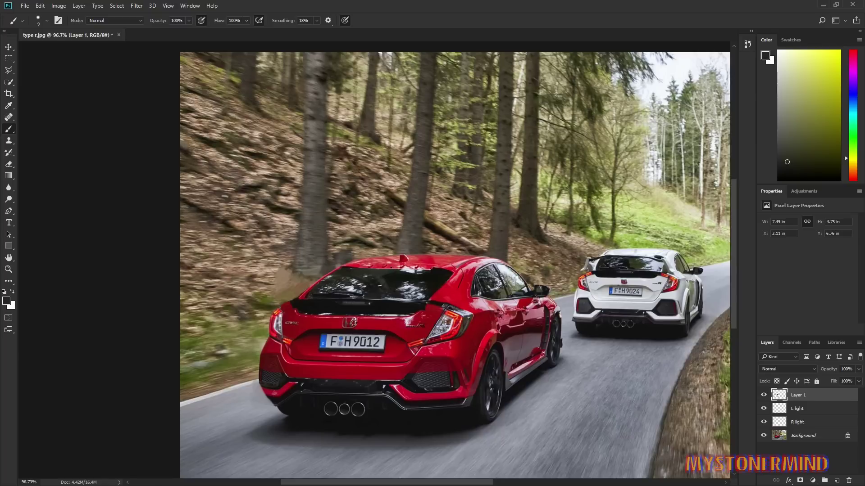
scroll(390, 408, up, 10)
scroll(506, 360, down, 2)
alt+click(538, 275)
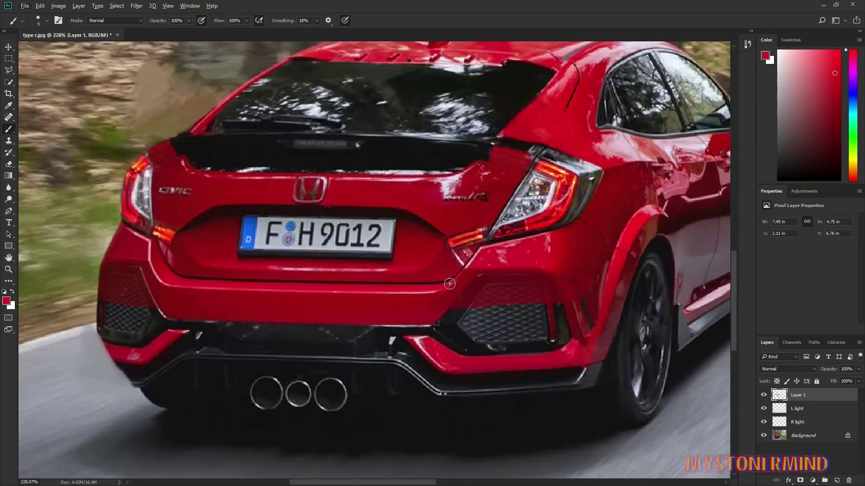
alt+click(453, 294)
drag(451, 309, 472, 313)
alt+click(522, 267)
mouse_move(530, 275)
mouse_down()
mouse_move(483, 269)
mouse_move(557, 269)
mouse_move(491, 270)
mouse_up()
alt+click(121, 327)
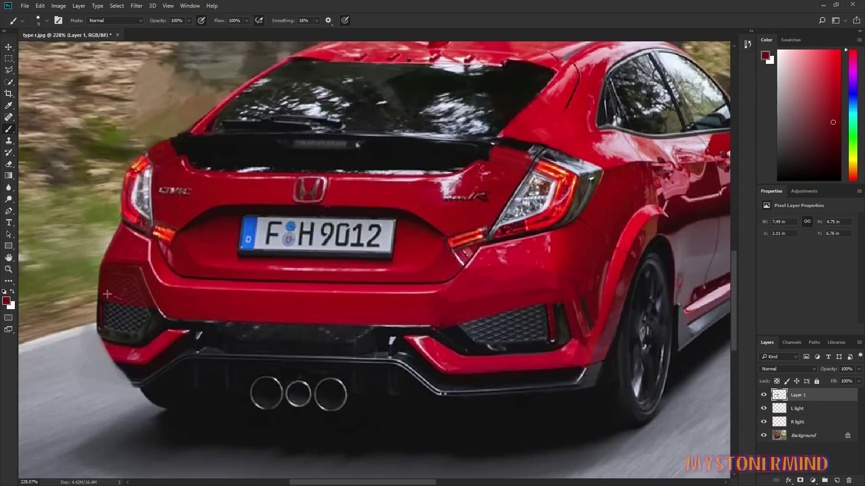
alt+click(135, 274)
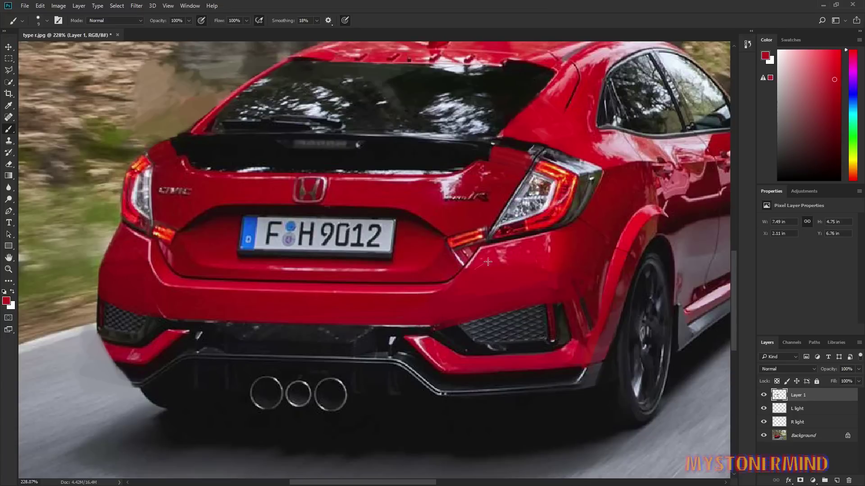
Smooth the painted bumper area above and around the right vent with closely matched sampled reds
drag(487, 262, 491, 260)
alt+click(568, 279)
alt+click(552, 269)
alt+click(560, 262)
drag(563, 285, 568, 272)
alt+click(461, 319)
mouse_move(529, 295)
mouse_down()
mouse_move(498, 292)
mouse_move(469, 303)
mouse_up()
alt+click(567, 277)
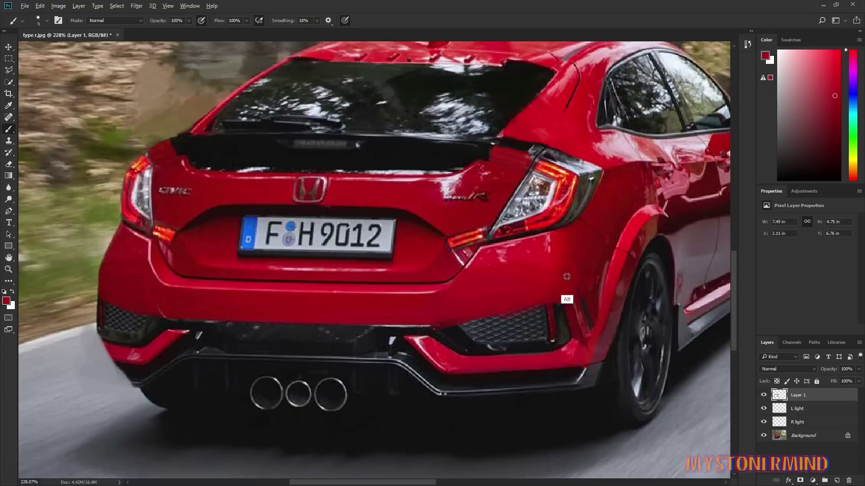
Paint a pale reflection on the bodywork just above the right tail light with a fine brush and sampled light tones
scroll(409, 241, down, 5)
scroll(243, 290, up, 2)
scroll(394, 336, up, 1)
scroll(434, 245, down, 1)
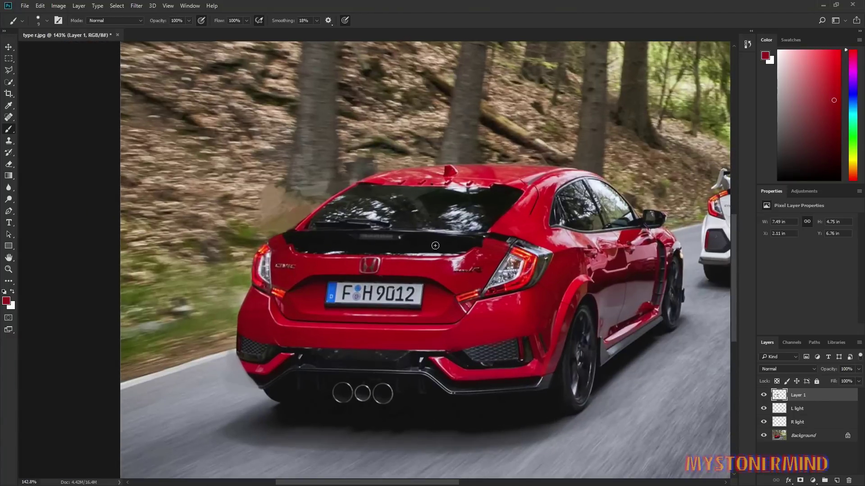
alt+click(495, 253)
alt+click(491, 255)
alt+click(460, 265)
scroll(491, 243, up, 5)
alt+right_click(520, 215)
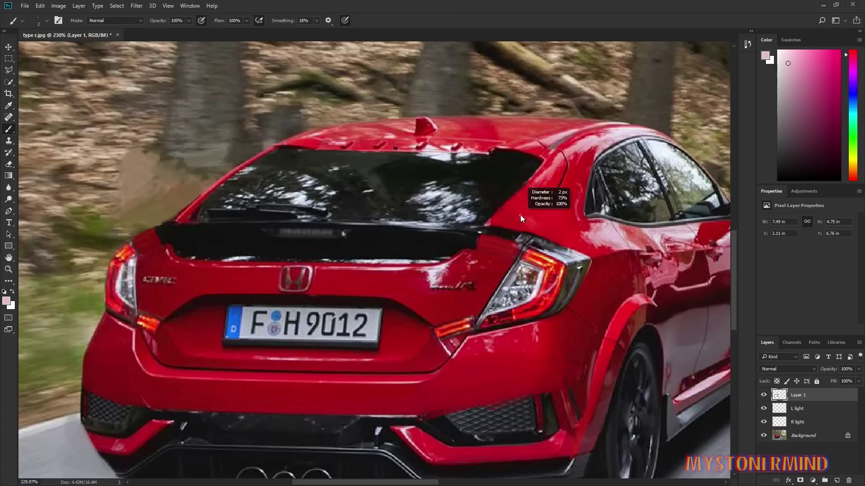
mouse_move(524, 241)
mouse_down()
mouse_move(488, 229)
mouse_move(535, 240)
mouse_move(514, 233)
mouse_move(529, 237)
mouse_up()
scroll(476, 273, down, 6)
scroll(478, 243, up, 2)
alt+click(606, 217)
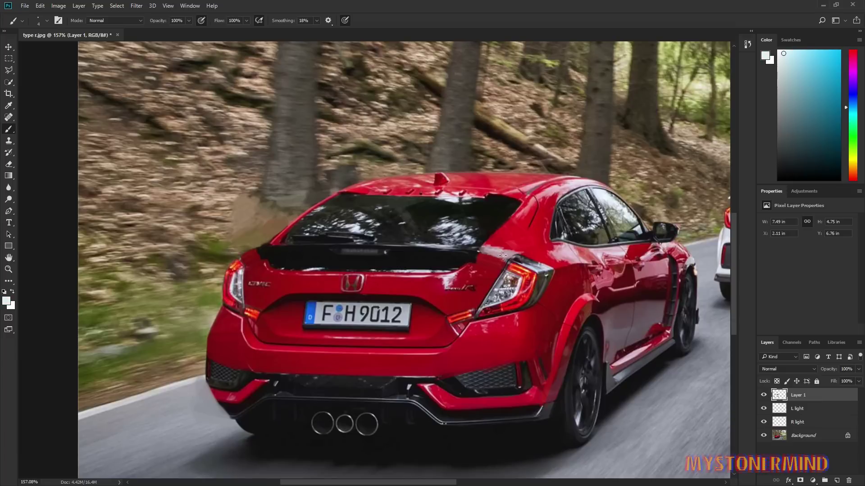
alt+click(502, 251)
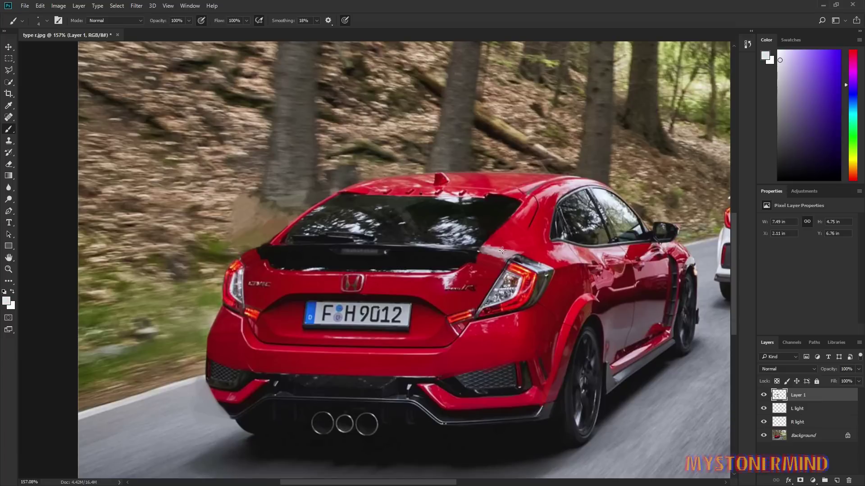
Cover the left end of the black strip below the rear window with sampled body red, and sample its black for retouching
alt+click(270, 248)
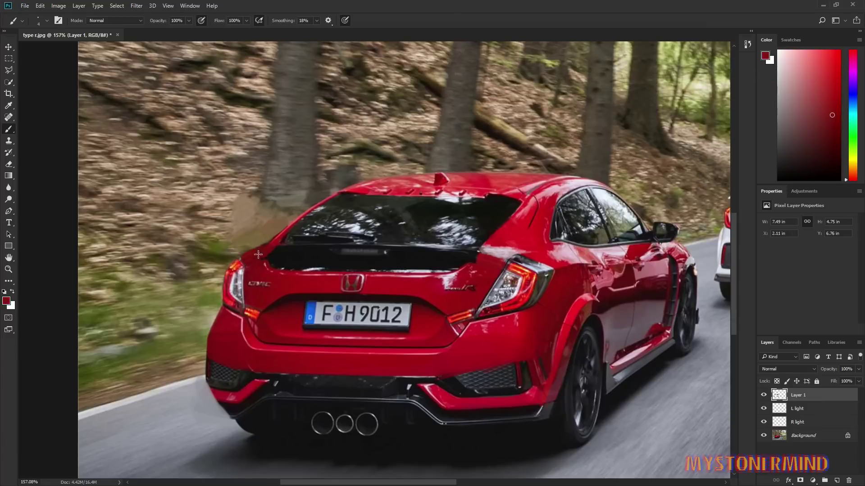
alt+click(389, 243)
scroll(450, 252, down, 2)
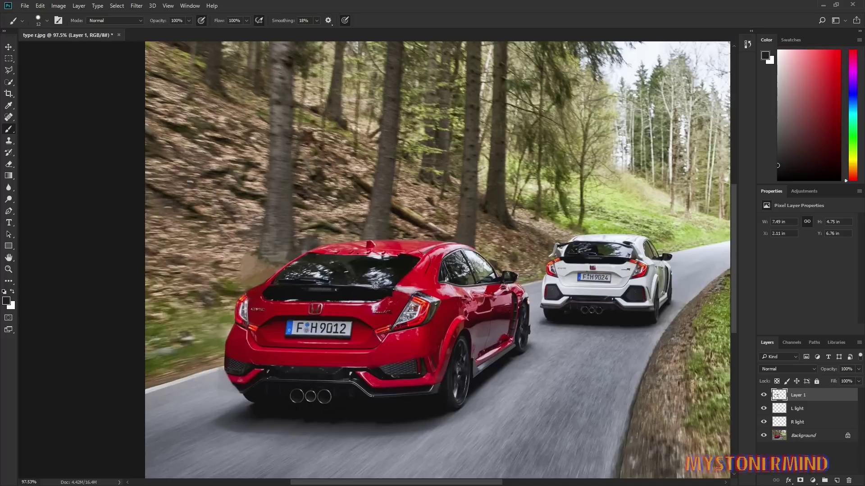
Copy the lower left bumper corner around the vent from the Background onto a new layer using a lasso selection
scroll(497, 258, up, 4)
scroll(536, 240, down, 4)
scroll(408, 346, up, 2)
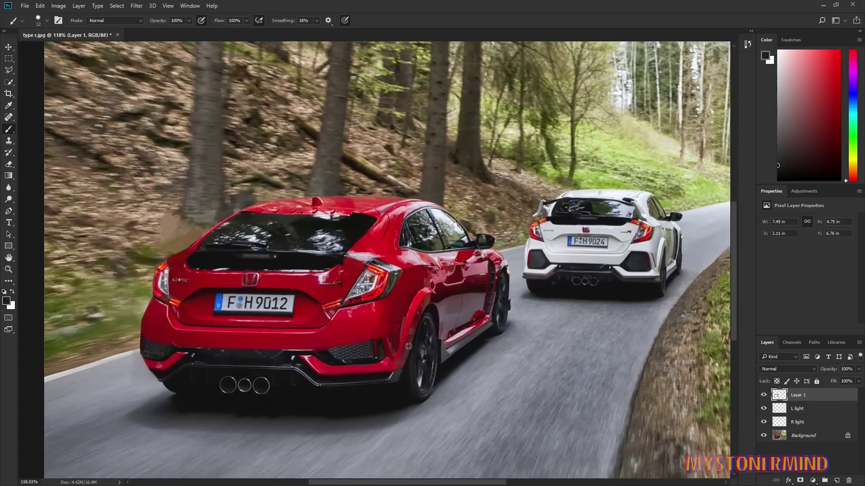
scroll(224, 355, down, 4)
scroll(200, 335, up, 14)
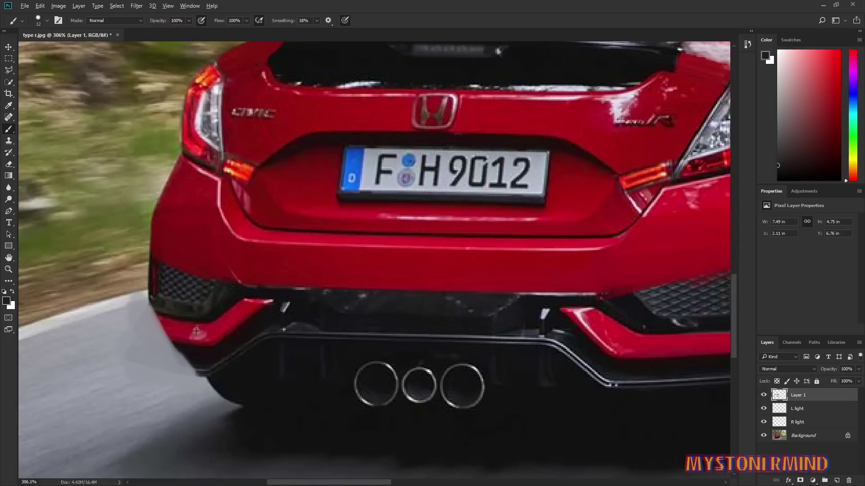
click(803, 436)
key(l)
click(214, 346)
click(175, 343)
click(224, 322)
click(214, 345)
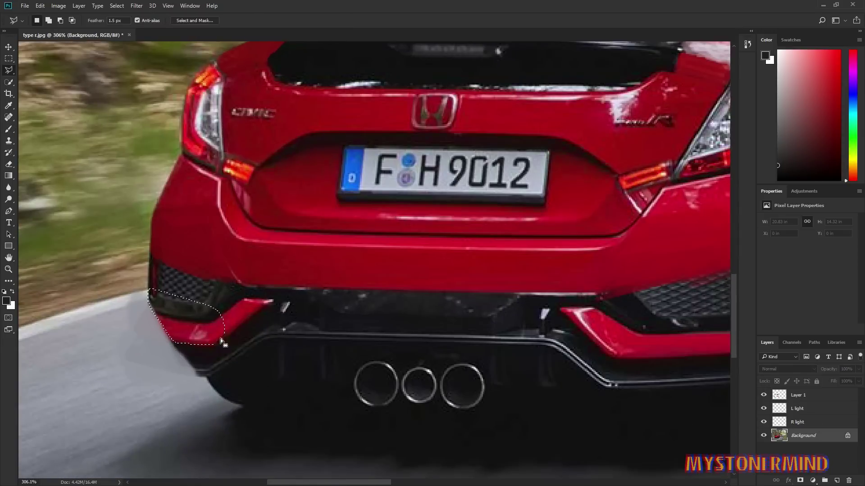
right_click(202, 326)
click(223, 207)
Resize the copied left bumper corner slightly and shift it a little up and outward
key(ctrl+t)
drag(243, 360, 232, 372)
drag(187, 334, 183, 330)
key(Return)
Lasso the lower right bumper corner between the vent and the rear wheel and copy it to a new layer
scroll(365, 356, down, 7)
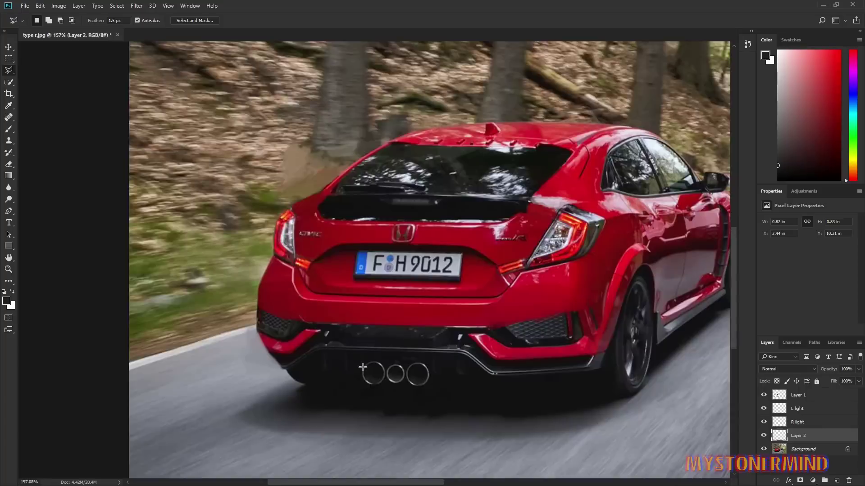
scroll(544, 314, up, 4)
click(355, 391)
click(366, 399)
click(472, 393)
click(488, 387)
click(505, 350)
double_click(498, 330)
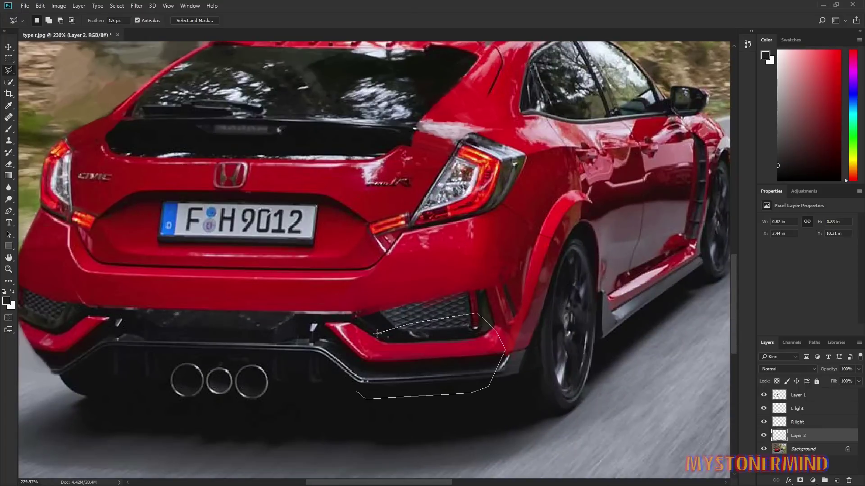
right_click(414, 369)
click(450, 239)
Reduce the height of the copied right bumper corner and adjust its position against the bodywork
scroll(415, 430, down, 2)
scroll(415, 430, up, 2)
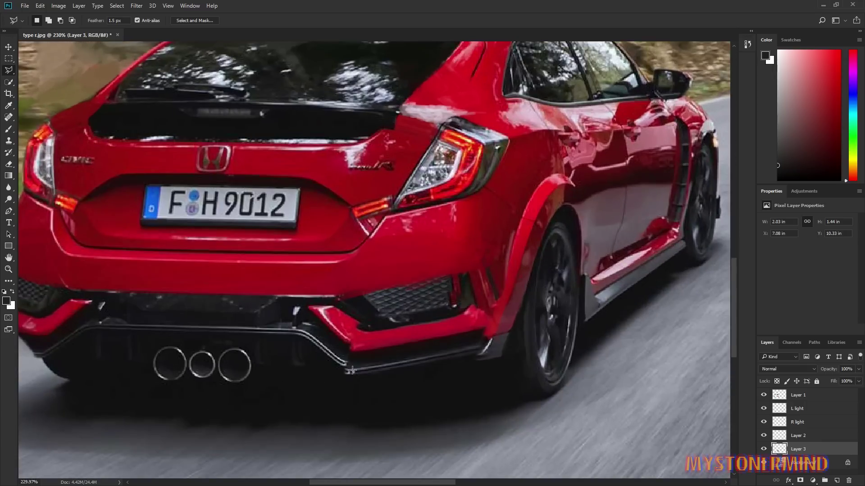
key(ctrl+t)
drag(408, 396, 408, 385)
drag(502, 386, 500, 391)
key(Return)
On Layer 1, cover the leftover lower edge of the right bumper corner with sampled dark tones
scroll(430, 405, down, 4)
scroll(430, 406, up, 3)
key(b)
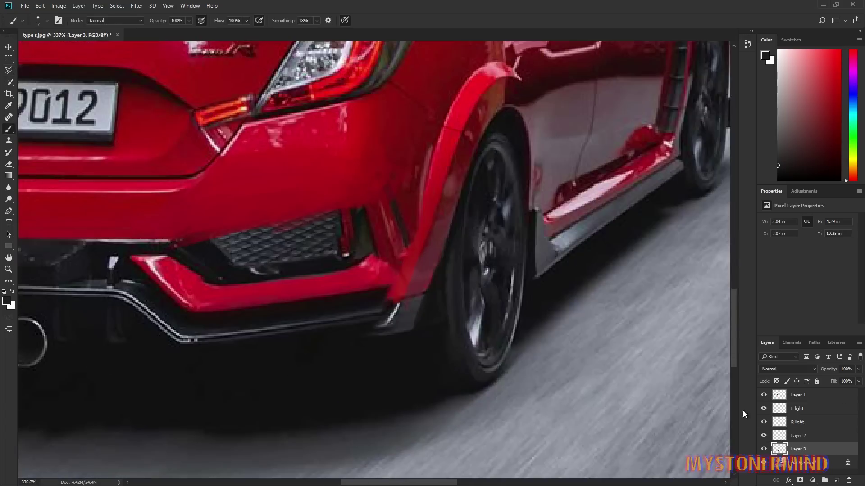
click(797, 395)
scroll(398, 315, down, 1)
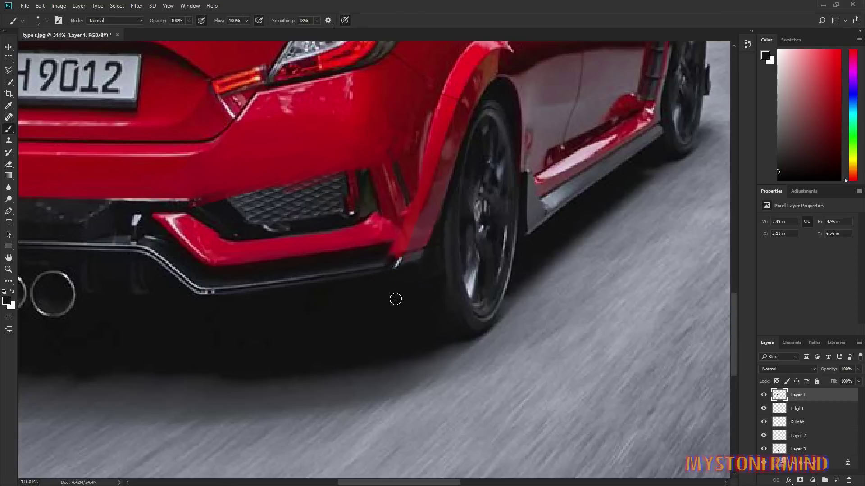
scroll(396, 299, up, 3)
alt+click(397, 269)
mouse_move(409, 269)
mouse_down()
mouse_move(464, 256)
mouse_move(420, 277)
mouse_move(415, 270)
mouse_move(417, 282)
mouse_move(434, 255)
mouse_move(436, 274)
mouse_move(450, 256)
mouse_move(423, 263)
mouse_move(430, 294)
mouse_move(416, 285)
mouse_move(434, 251)
mouse_up()
alt+click(449, 284)
Refine the right bumper corner's edge beside the wheel with a finer brush, using sampled dark tones and a pale highlight
key(bracketleft)
key(bracketleft)
key(bracketleft)
key(bracketleft)
alt+click(438, 281)
alt+click(432, 260)
alt+click(423, 263)
alt+click(415, 288)
key(bracketleft)
key(bracketleft)
alt+click(513, 316)
alt+click(512, 334)
drag(419, 283, 433, 254)
alt+click(423, 265)
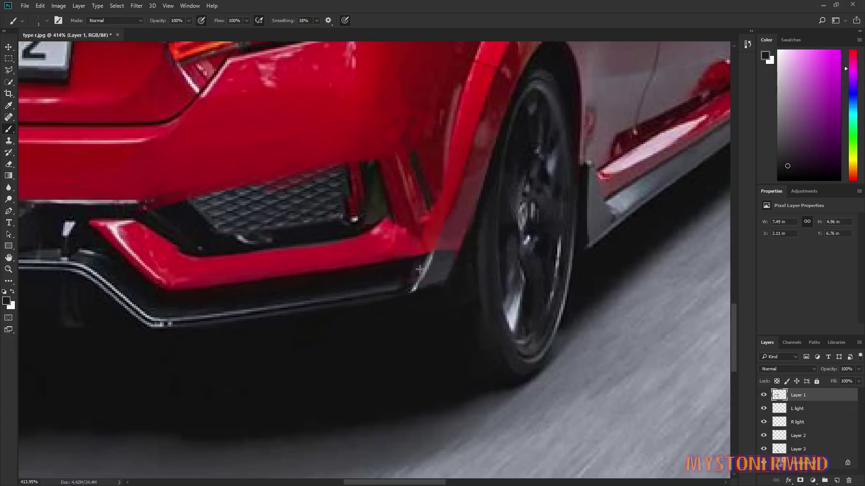
alt+click(115, 232)
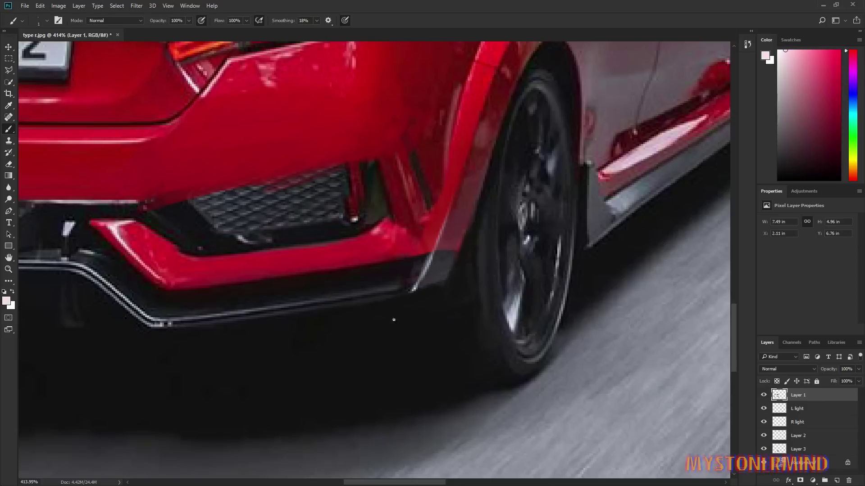
scroll(414, 223, up, 1)
key(ctrl+0)
scroll(428, 343, up, 8)
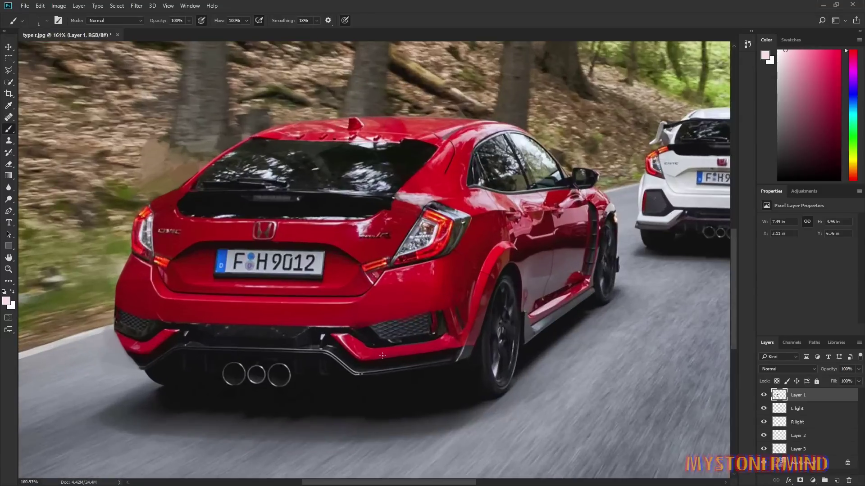
Retouch the red bodywork at the outer lower corner of the right vent with sampled reds
alt+click(400, 288)
alt+right_click(418, 282)
drag(417, 282, 420, 281)
alt+click(451, 284)
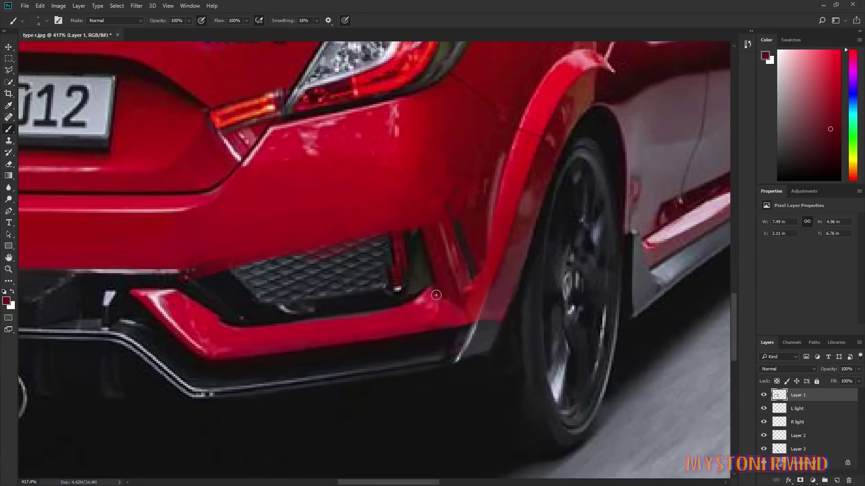
alt+click(444, 308)
scroll(511, 242, down, 15)
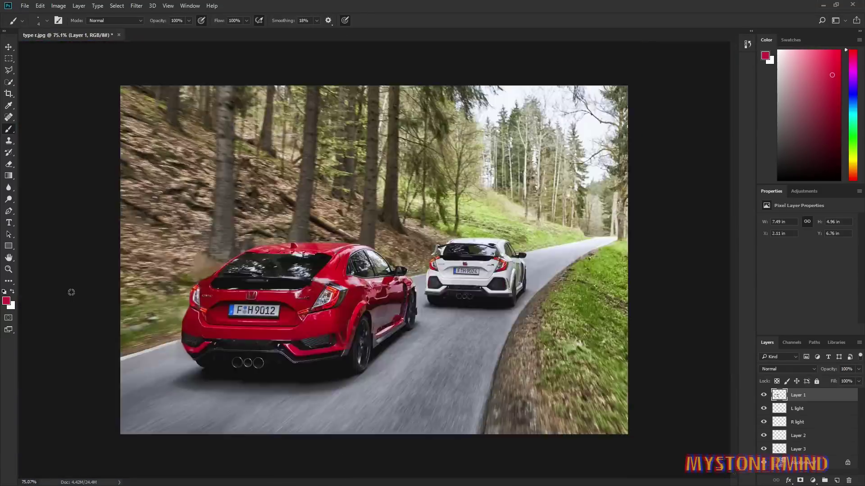
Paint out the middle exhaust pipe with sampled black, keeping the two outer pipes
scroll(225, 376, up, 15)
alt+click(354, 279)
alt+right_click(337, 296)
mouse_move(324, 280)
mouse_down()
mouse_move(359, 289)
mouse_move(359, 299)
mouse_up()
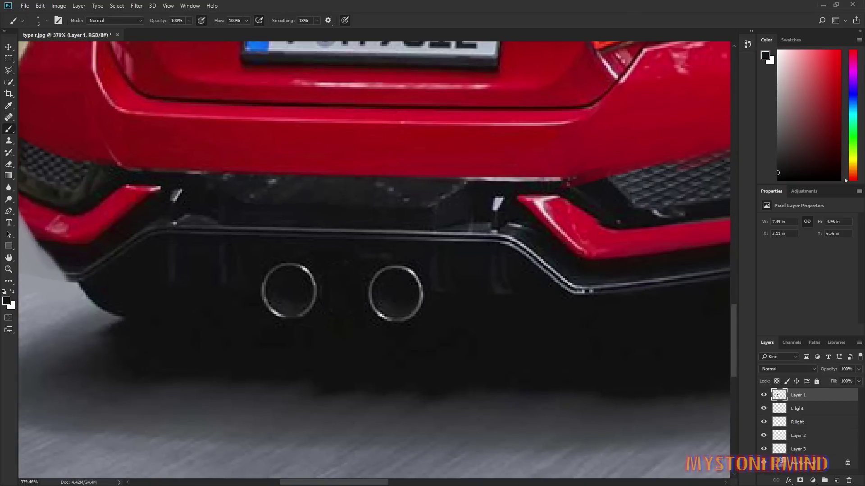
scroll(329, 331, down, 15)
Paint over the brake light and the dividing line below the rear window with sampled blacks
scroll(253, 289, up, 14)
alt+click(387, 236)
alt+click(412, 259)
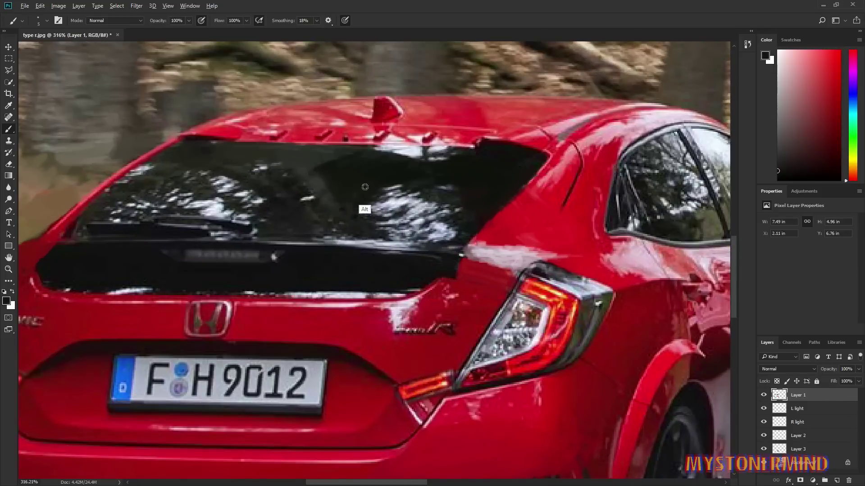
alt+click(471, 223)
mouse_move(394, 245)
mouse_down()
mouse_move(307, 244)
mouse_move(375, 237)
mouse_up()
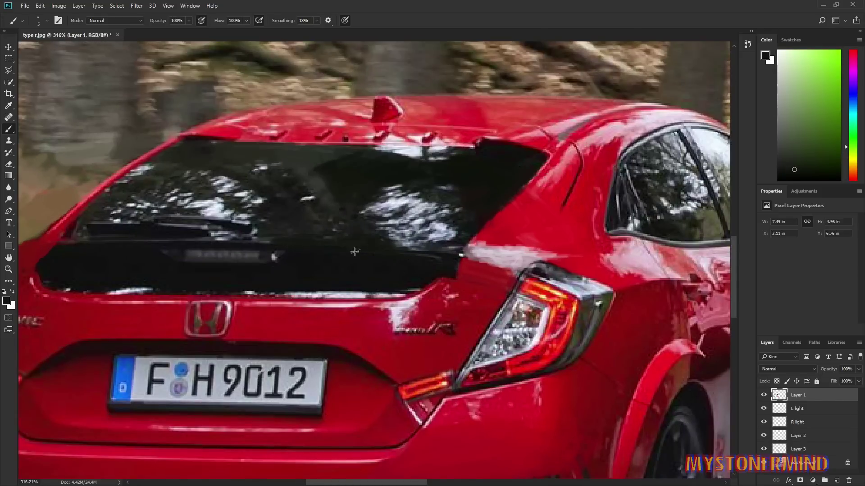
alt+click(344, 251)
mouse_move(297, 233)
mouse_down()
mouse_move(349, 277)
mouse_move(229, 253)
mouse_move(201, 251)
mouse_move(281, 271)
mouse_move(170, 255)
mouse_move(190, 265)
mouse_move(272, 243)
mouse_up()
scroll(191, 264, down, 4)
scroll(399, 294, up, 2)
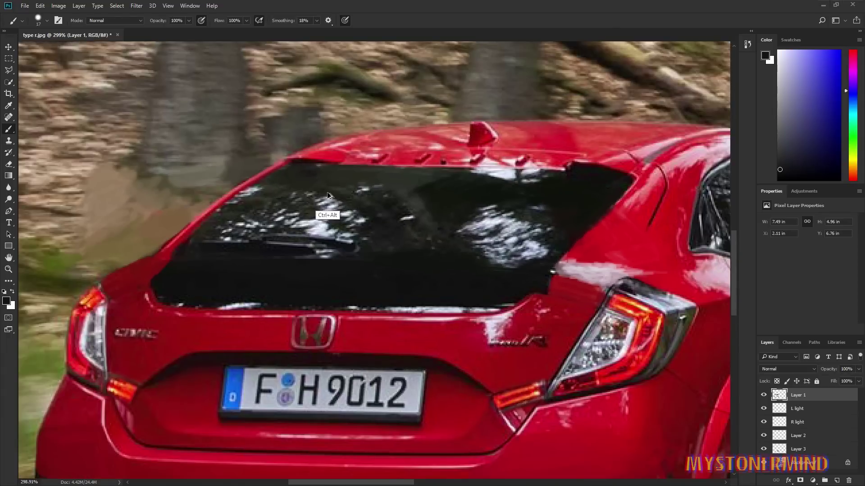
Cover the rear wiper with light reflection tones and dark glass tones sampled from the window
alt+click(364, 213)
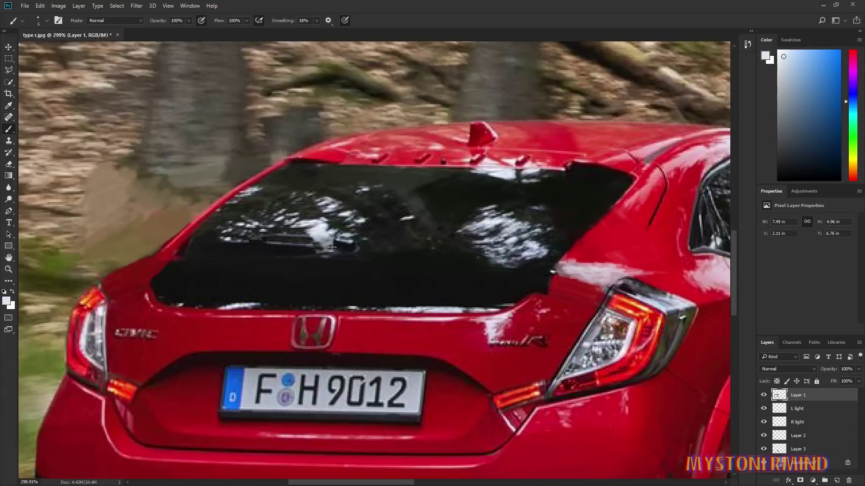
alt+click(367, 249)
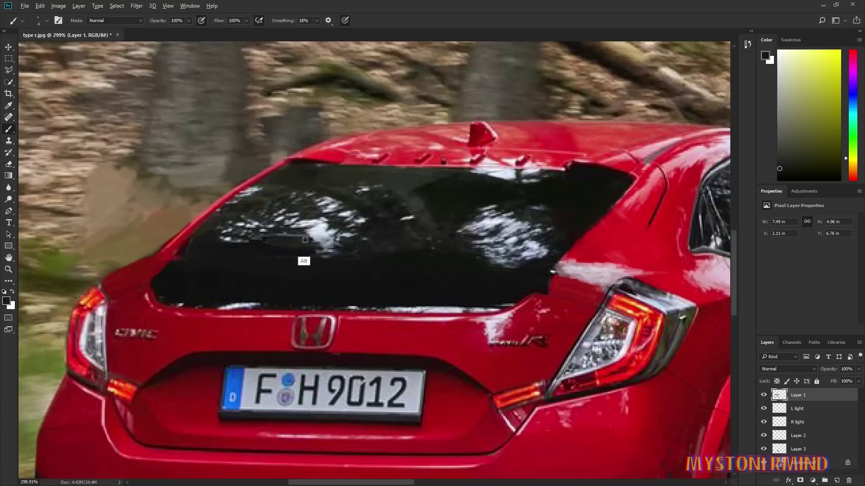
alt+click(288, 231)
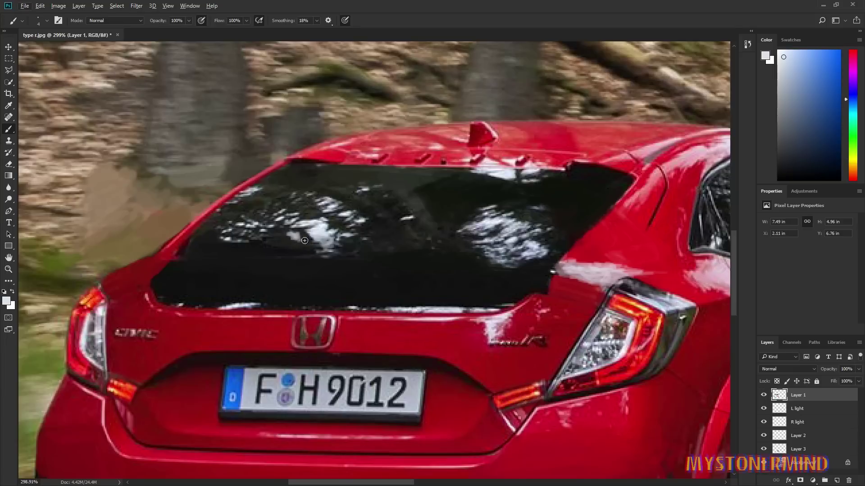
Paint two pale cloud-like reflections along the lower edge of the rear glass with sampled light tones
alt+click(523, 247)
drag(463, 303, 429, 308)
drag(400, 263, 399, 289)
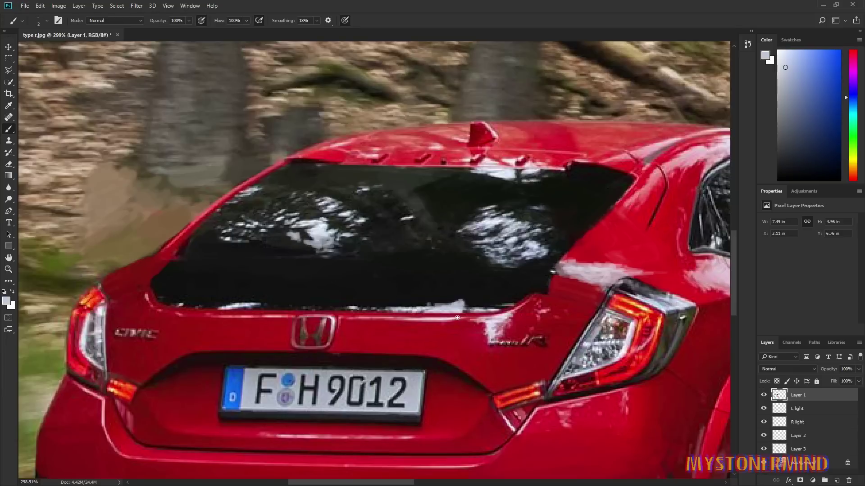
alt+click(422, 301)
drag(448, 304, 471, 295)
drag(226, 307, 299, 295)
alt+click(311, 254)
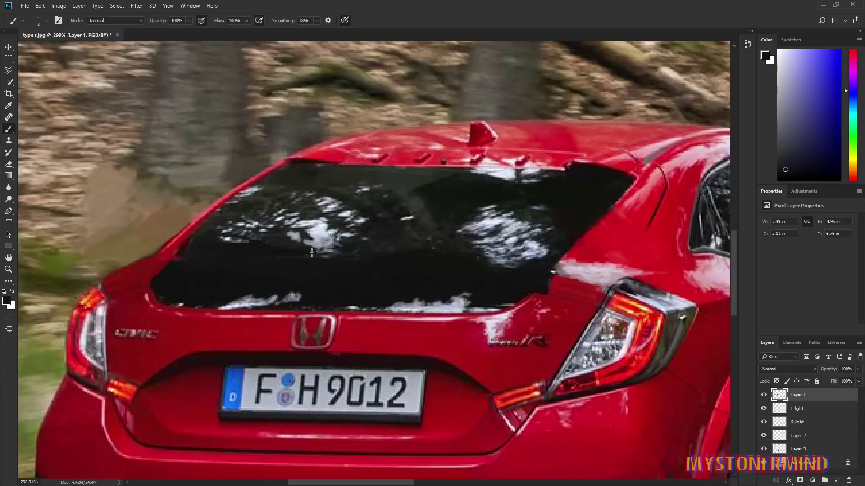
Clean up the car's outline above the left tail light with a color sampled from the background
scroll(306, 264, down, 16)
scroll(234, 288, up, 12)
scroll(234, 297, down, 10)
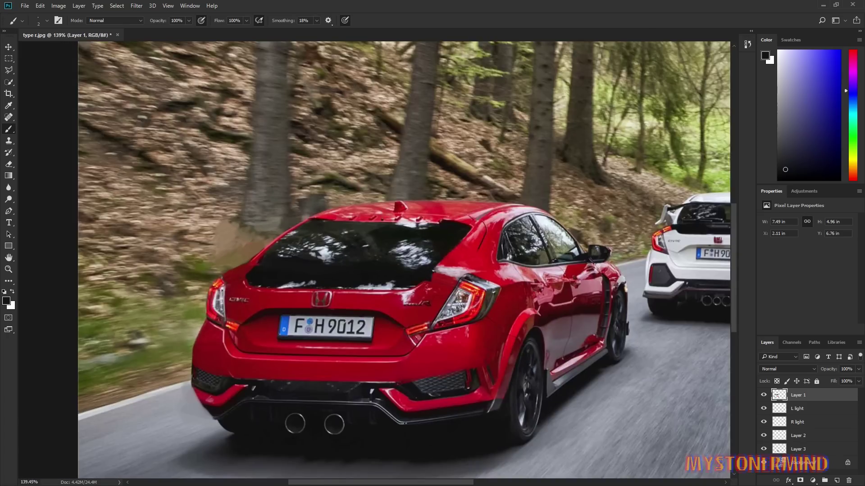
scroll(168, 315, up, 5)
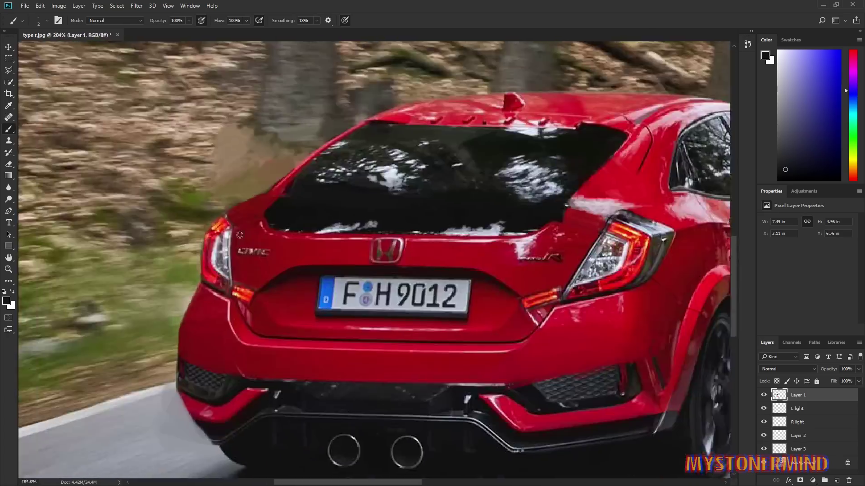
alt+click(231, 200)
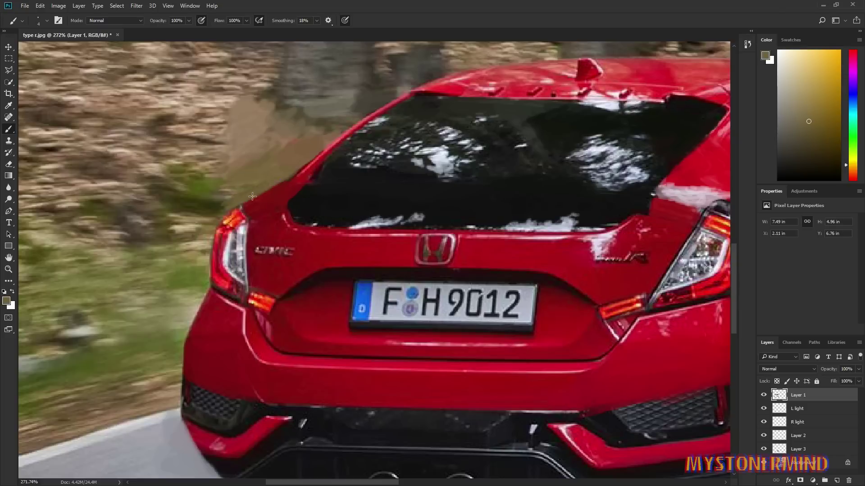
drag(264, 191, 281, 182)
scroll(270, 189, down, 14)
scroll(151, 308, up, 4)
scroll(209, 251, up, 2)
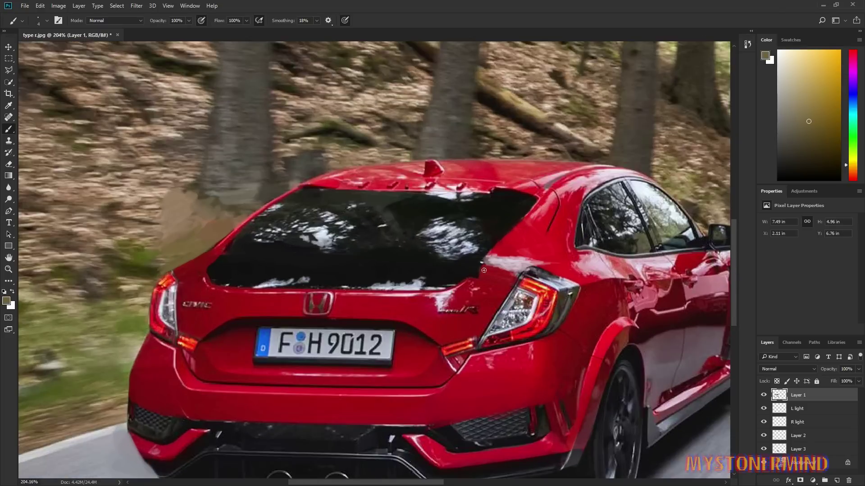
Cover the notched right end of the black strip with sampled reds and straighten the rear window's right edge
scroll(251, 277, down, 6)
scroll(266, 283, up, 7)
alt+click(382, 254)
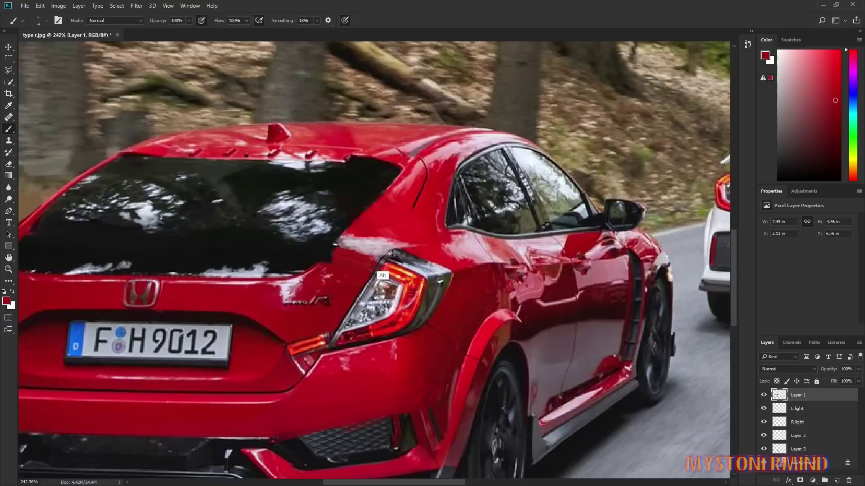
alt+click(323, 266)
drag(334, 256, 319, 271)
alt+click(346, 242)
mouse_move(344, 239)
mouse_down()
mouse_move(337, 245)
mouse_move(391, 193)
mouse_up()
alt+click(337, 236)
alt+click(411, 162)
scroll(392, 291, up, 3)
Set the Polygonal Lasso's feather to 0.2 px
alt+click(427, 241)
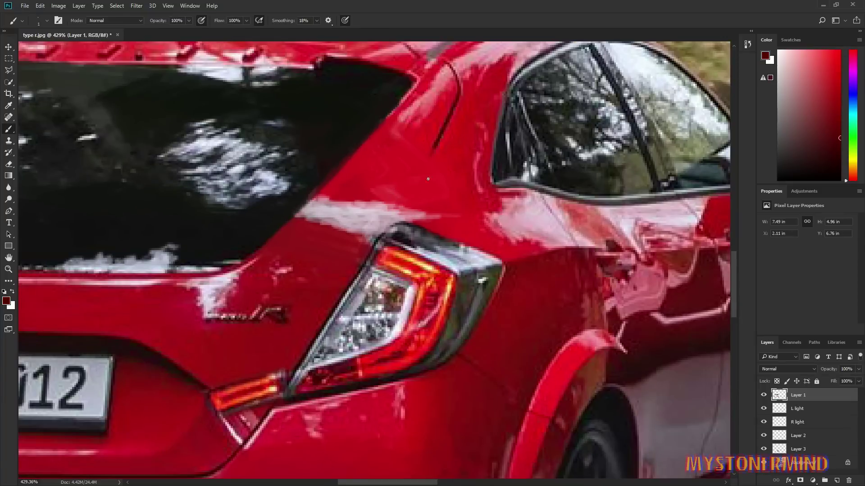
scroll(381, 239, down, 1)
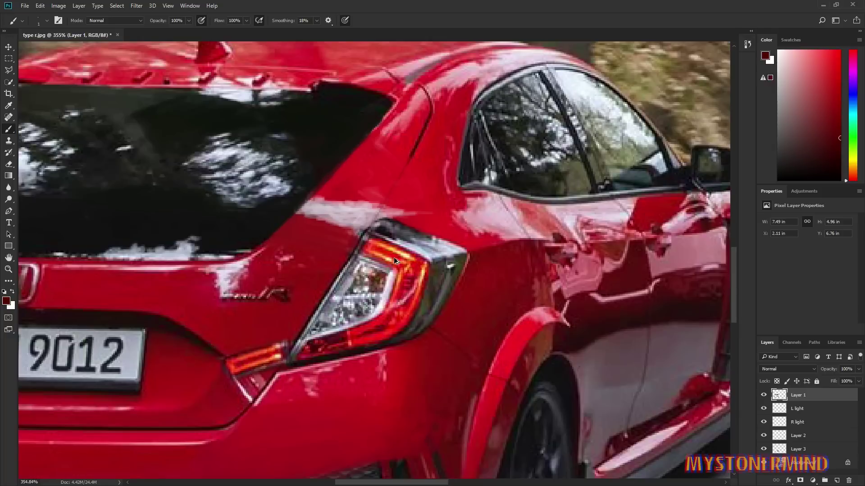
key(l)
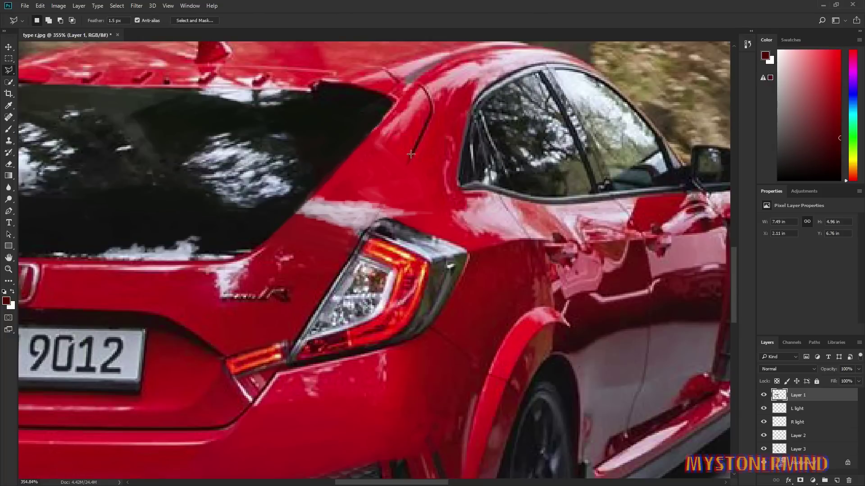
click(412, 152)
key(Escape)
click(93, 22)
text(0.2)
key(Return)
Try to extend the rear pillar's panel gap down to the right tail light in sampled black within a thin selection
click(368, 232)
key(b)
alt+click(242, 235)
drag(415, 147, 369, 229)
key(l)
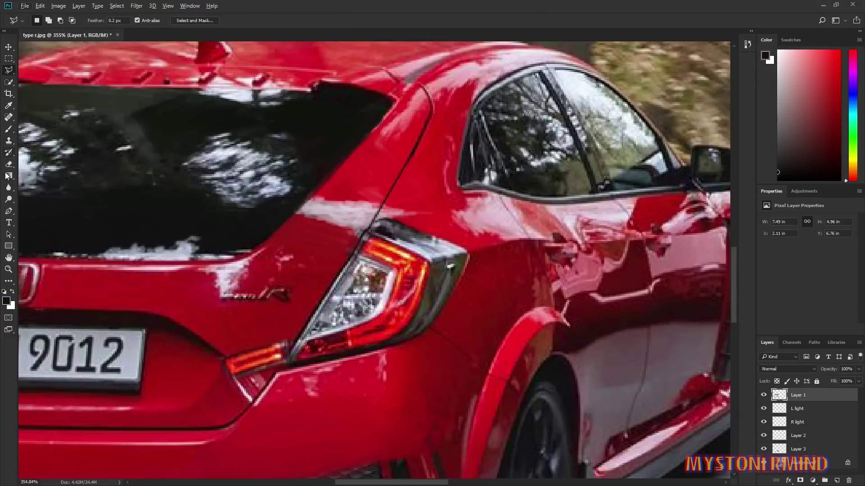
Try to repaint the panel gap between the rear pillar and right tail light in black with a softer brush at 54% flow
scroll(18, 162, down, 1)
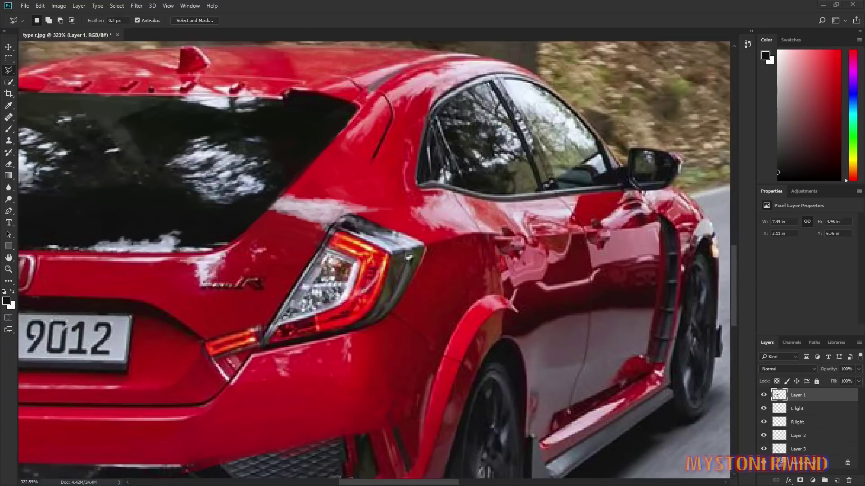
key(b)
drag(377, 150, 336, 225)
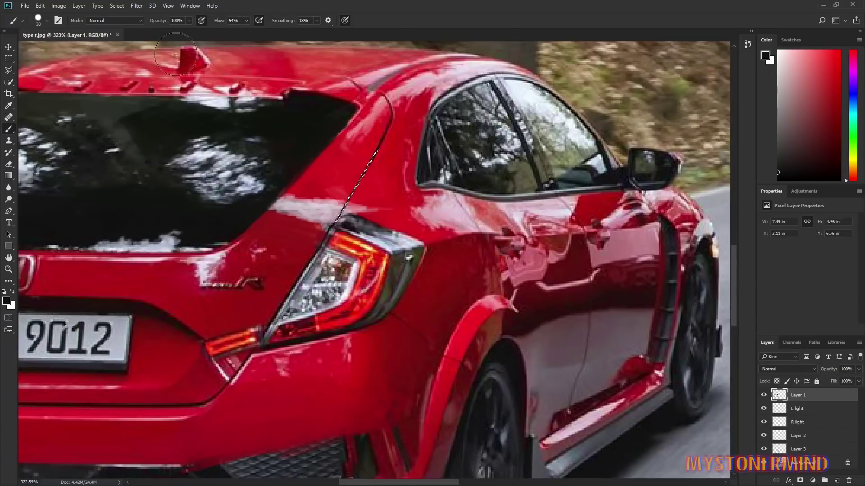
key(ctrl+d)
key(l)
scroll(291, 330, down, 11)
scroll(59, 407, up, 9)
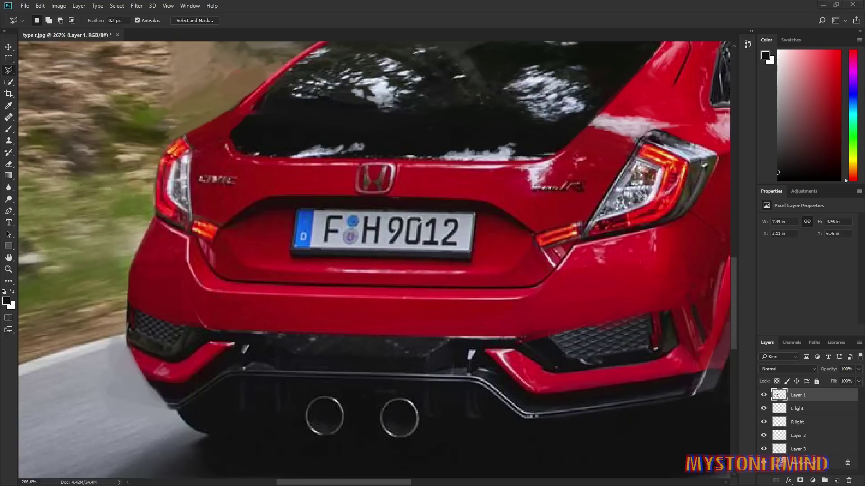
Extend the rear pillar's panel gap to the top of the right tail light in a sampled dark red, and clear the selection
key(b)
alt+click(674, 84)
drag(673, 85, 646, 134)
key(ctrl+d)
scroll(622, 141, down, 5)
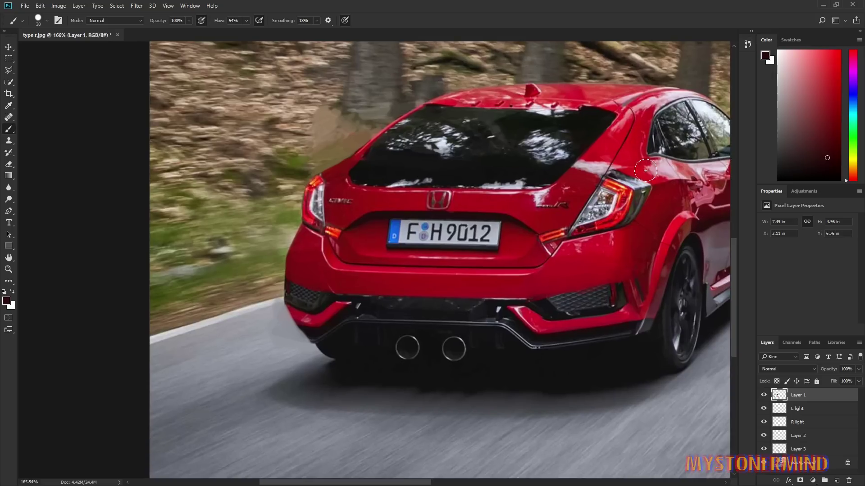
Retouch the lower left of the rear window in sampled dark tones with a smaller brush at 100% flow
scroll(646, 171, down, 3)
scroll(96, 412, up, 3)
key(bracketleft)
key(bracketleft)
key(bracketleft)
key(bracketleft)
key(bracketleft)
scroll(205, 190, up, 5)
alt+click(496, 186)
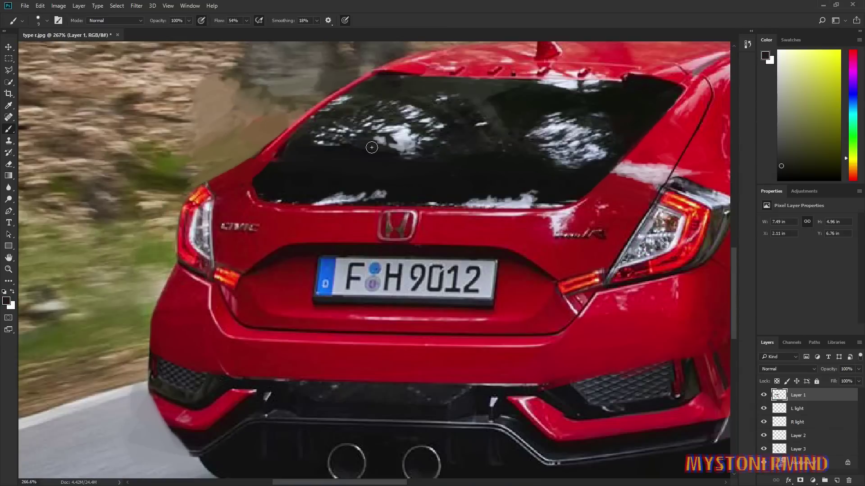
alt+click(362, 156)
drag(219, 21, 241, 21)
alt+click(382, 152)
alt+click(305, 132)
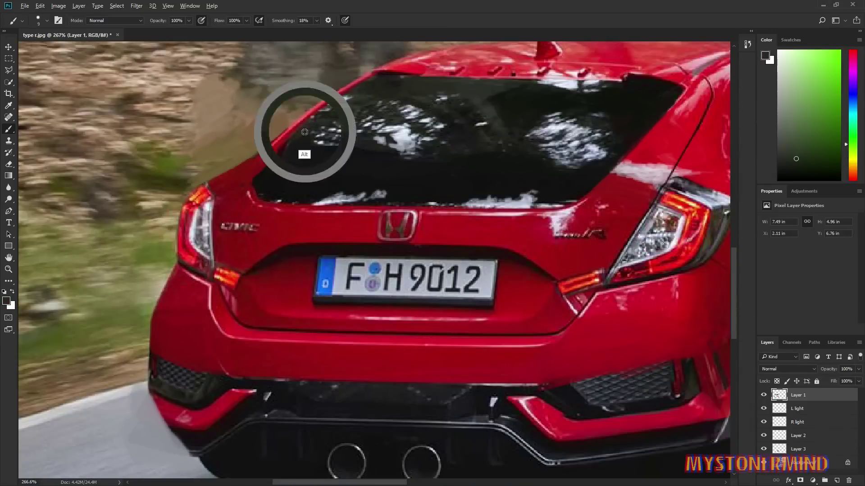
Blend the dark areas around the rear window's central and lower right reflections in sampled dark tones
alt+click(485, 160)
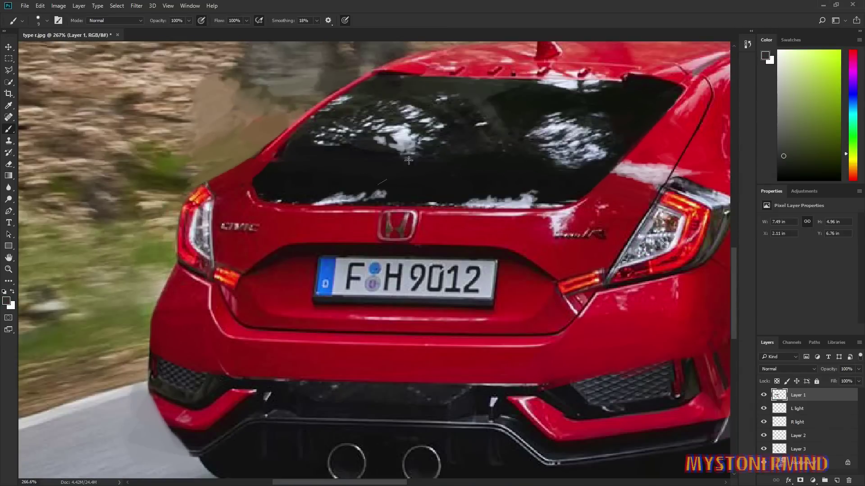
alt+click(362, 122)
drag(540, 169, 542, 168)
alt+click(488, 114)
scroll(500, 163, down, 2)
alt+right_click(428, 132)
Add a new layer and rename Layer 1 as "T U"
click(836, 481)
double_click(799, 409)
text(T)
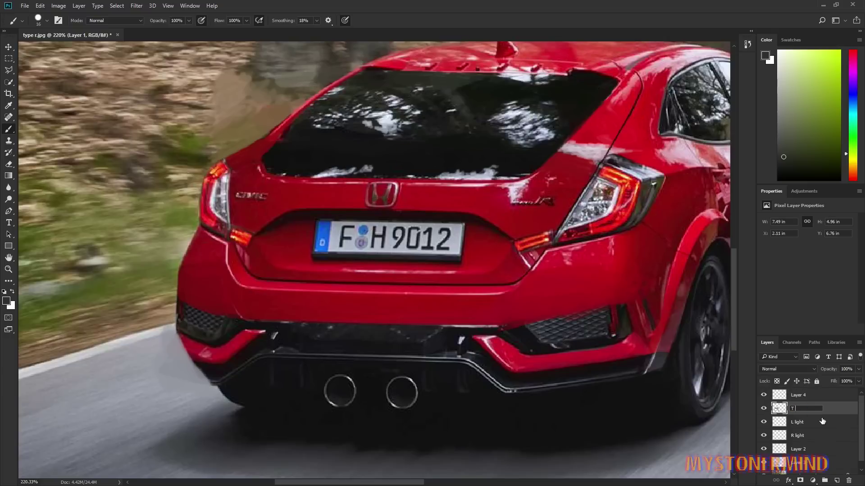
text( U)
key(Return)
Shade the lower half of the rear window on the T U layer with strokes of sampled near-black and dark olive
scroll(272, 171, up, 3)
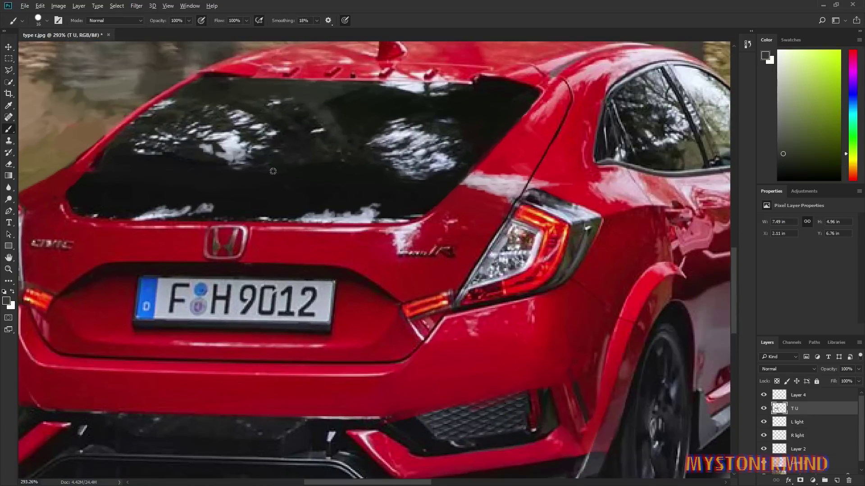
alt+click(312, 212)
drag(122, 190, 104, 195)
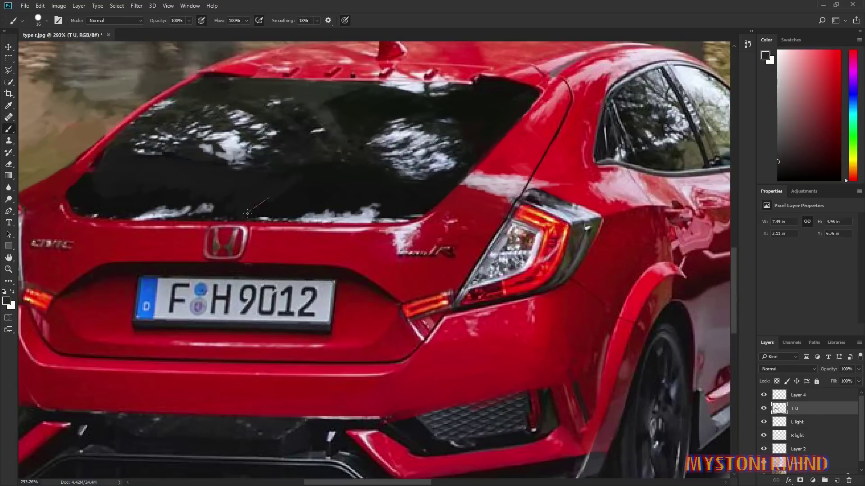
drag(247, 213, 246, 213)
alt+click(169, 192)
mouse_move(337, 179)
mouse_down()
mouse_move(292, 212)
mouse_move(206, 198)
mouse_up()
scroll(301, 374, down, 7)
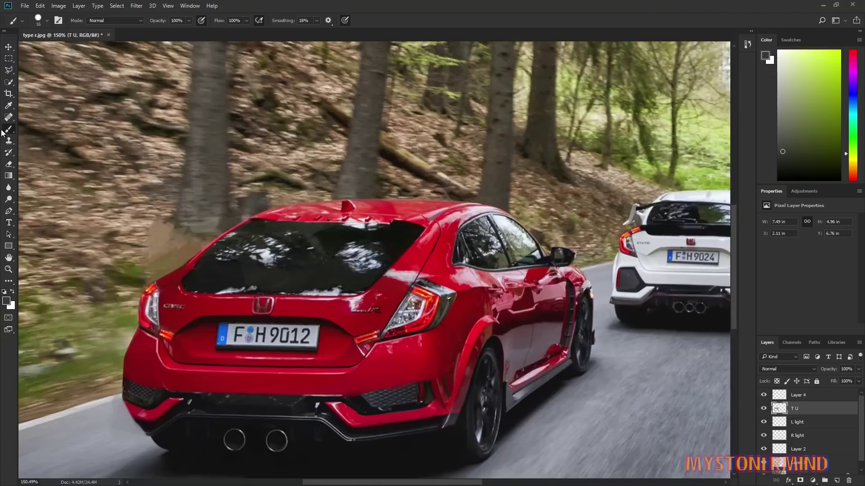
Paint small white reflections in the rear window's upper right and lower left corners with a very fine brush
alt+click(328, 290)
scroll(328, 287, up, 6)
key(bracketleft)
key(bracketleft)
key(bracketleft)
key(bracketleft)
key(bracketleft)
key(bracketleft)
key(bracketleft)
key(bracketleft)
mouse_move(430, 196)
mouse_down()
mouse_move(449, 190)
mouse_move(416, 202)
mouse_up()
alt+click(220, 236)
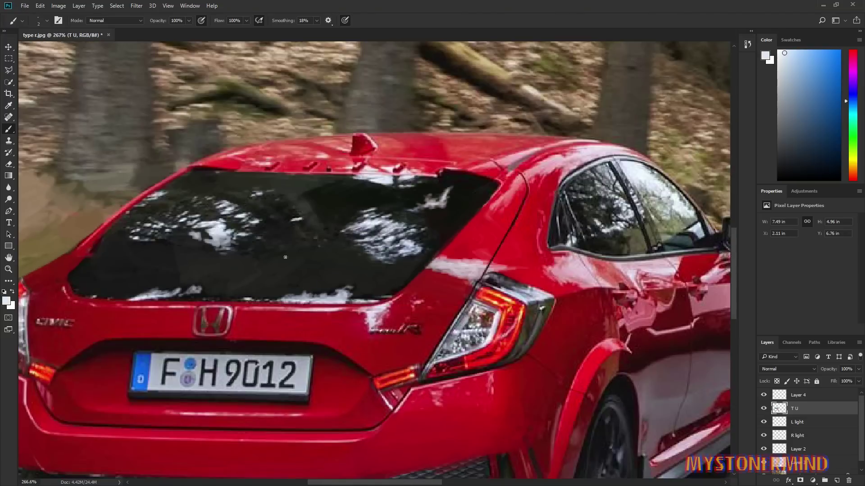
drag(91, 276, 152, 260)
Paint dark olive reflections across the right and lower parts of the rear window in sampled greens
alt+click(118, 270)
scroll(431, 278, down, 3)
alt+click(332, 227)
scroll(331, 227, up, 2)
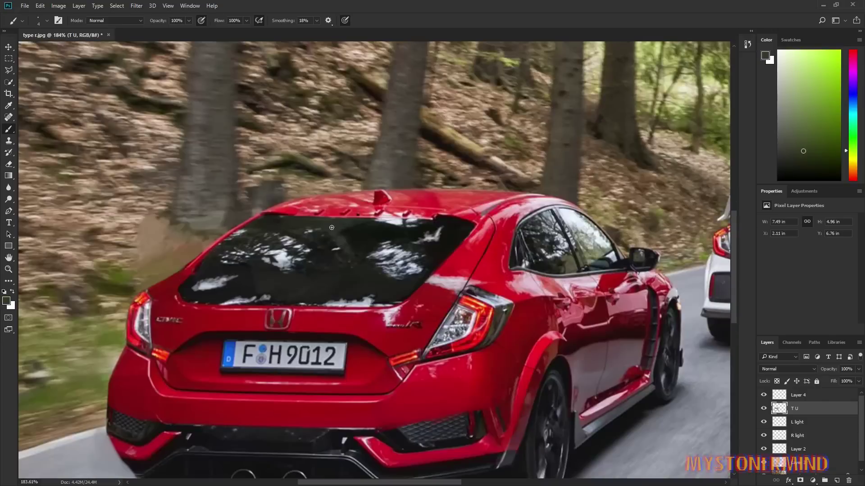
mouse_move(440, 222)
mouse_down()
mouse_move(417, 235)
mouse_move(422, 278)
mouse_up()
alt+right_click(359, 286)
mouse_move(366, 273)
mouse_down()
mouse_move(395, 279)
mouse_move(357, 298)
mouse_move(318, 300)
mouse_up()
scroll(208, 294, down, 5)
scroll(214, 326, up, 7)
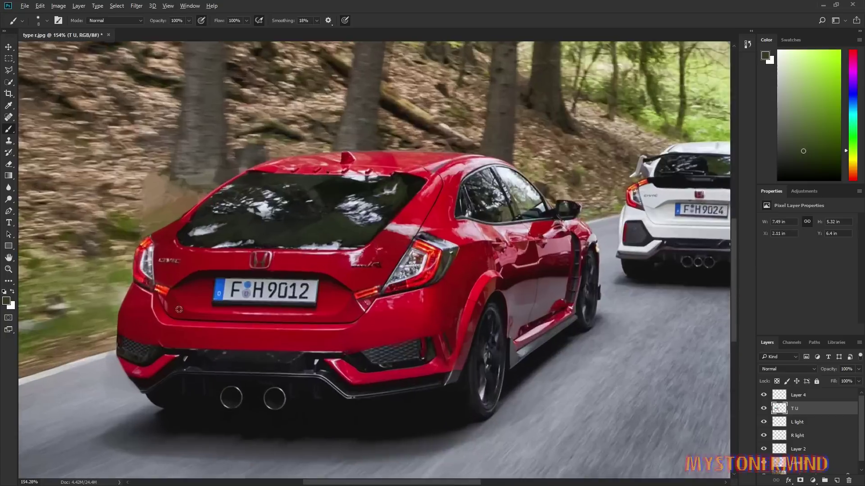
Touch up the rear bumper's lower edge above the black diffuser in sampled reds
alt+click(192, 334)
alt+right_click(192, 334)
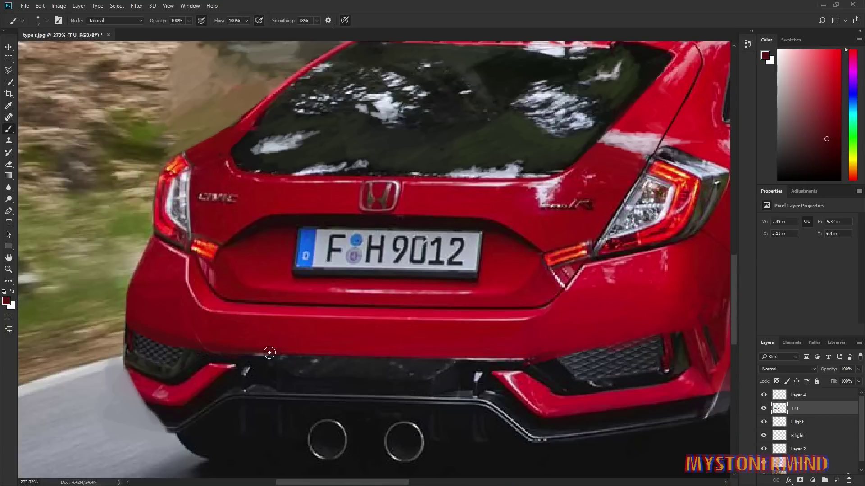
alt+click(462, 340)
scroll(459, 363, down, 3)
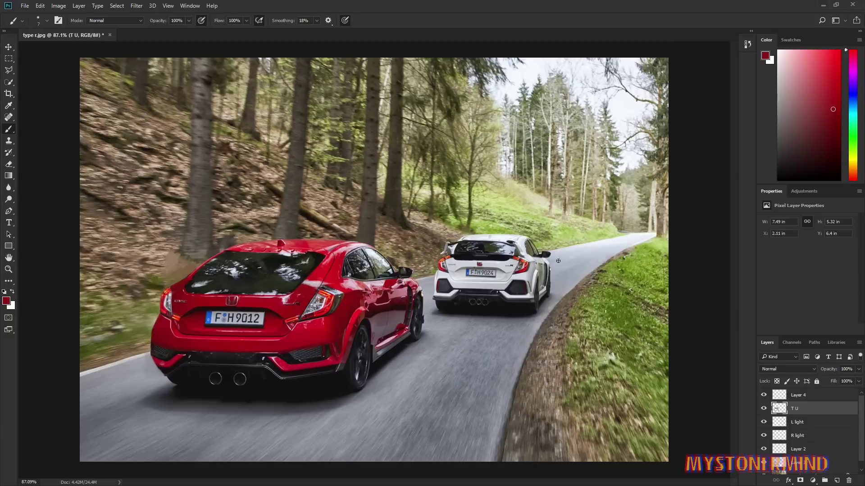
scroll(558, 261, up, 4)
scroll(532, 266, down, 2)
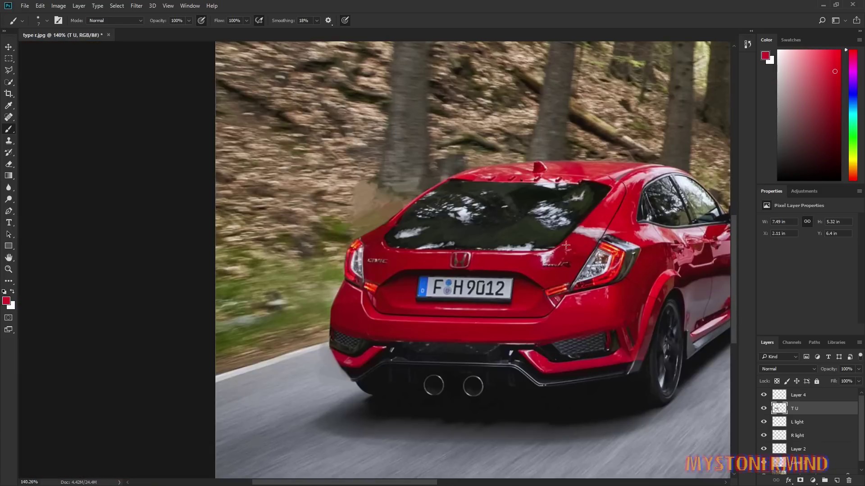
scroll(360, 226, up, 3)
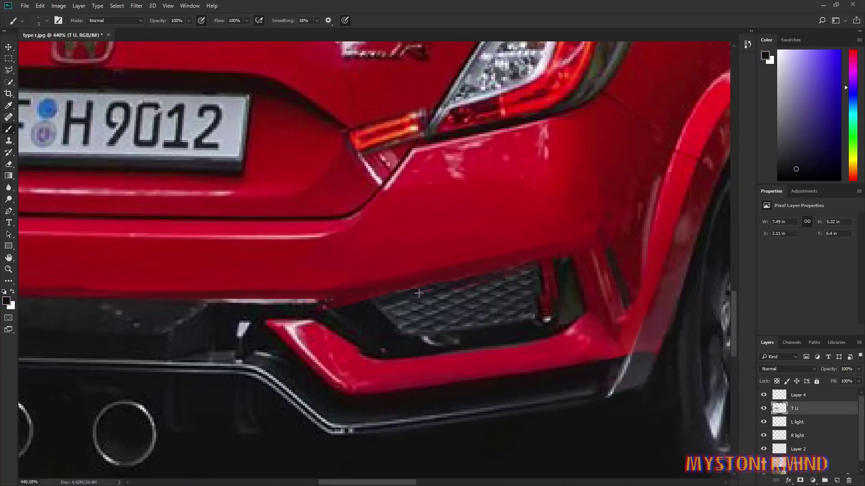
Darken the upper edge of the right bumper vent's mesh in sampled black
drag(421, 293, 460, 284)
mouse_move(377, 308)
mouse_down()
mouse_move(530, 274)
mouse_move(368, 307)
mouse_move(470, 287)
mouse_move(523, 265)
mouse_up()
alt+click(448, 301)
drag(439, 289, 375, 304)
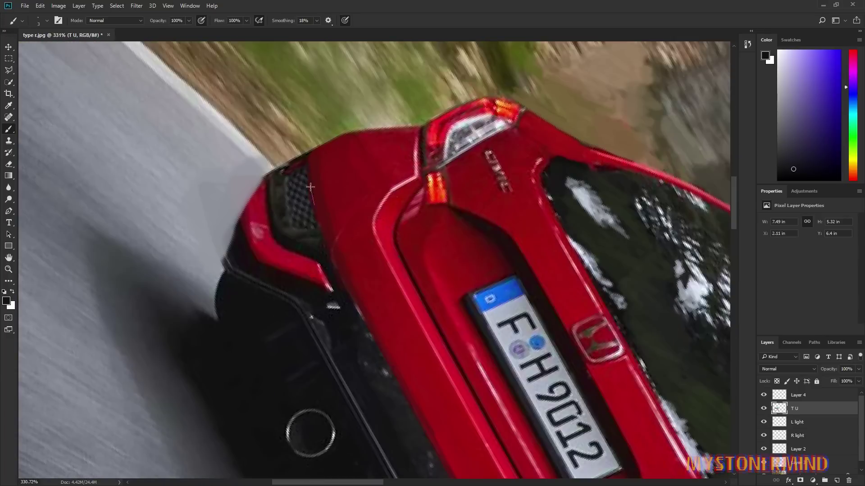
Darken the edges of the left bumper vent's mesh in sampled black tones
alt+click(293, 257)
drag(310, 187, 311, 220)
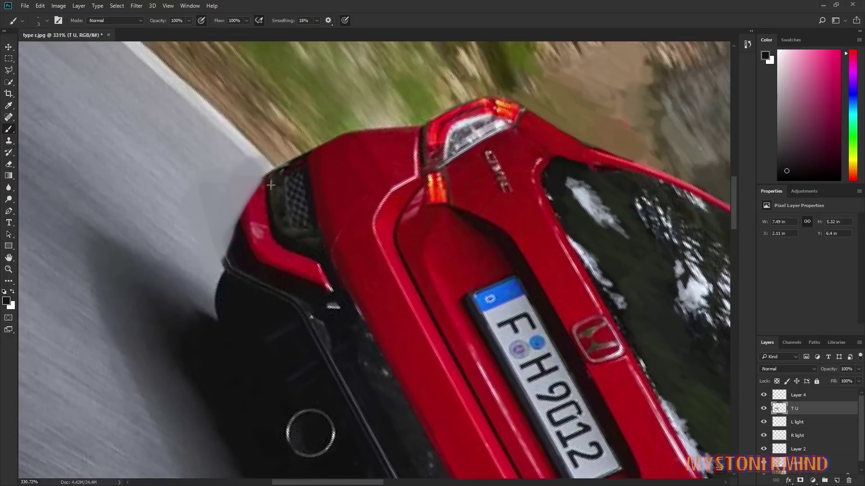
alt+click(299, 236)
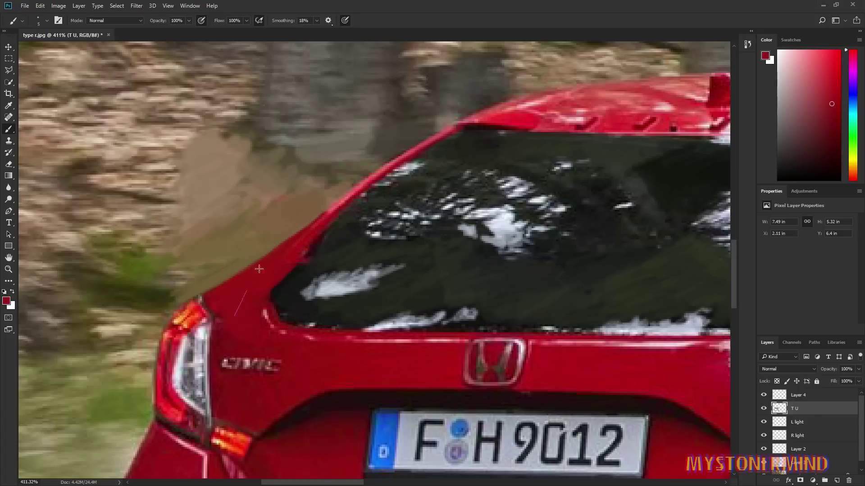
Repaint the left rear pillar beside the window and touch up the bodywork beneath the right tail light in sampled reds
alt+click(517, 106)
mouse_move(338, 210)
mouse_down()
mouse_move(221, 291)
mouse_move(304, 229)
mouse_up()
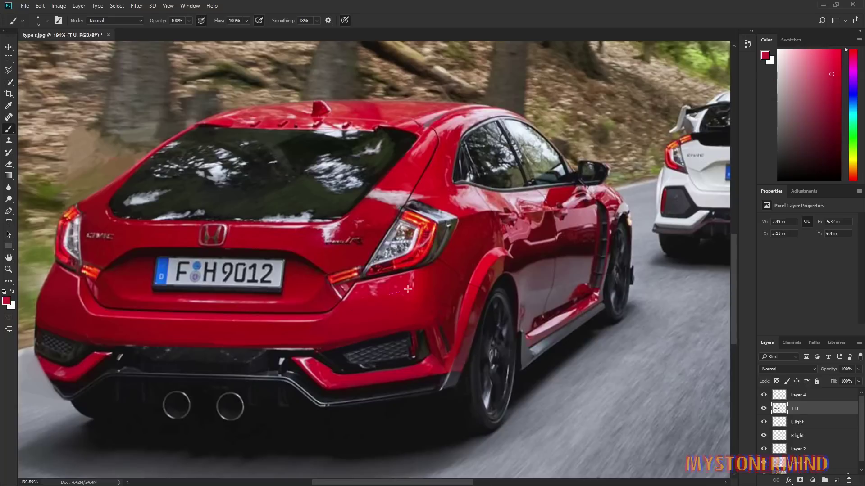
alt+click(353, 325)
alt+click(424, 285)
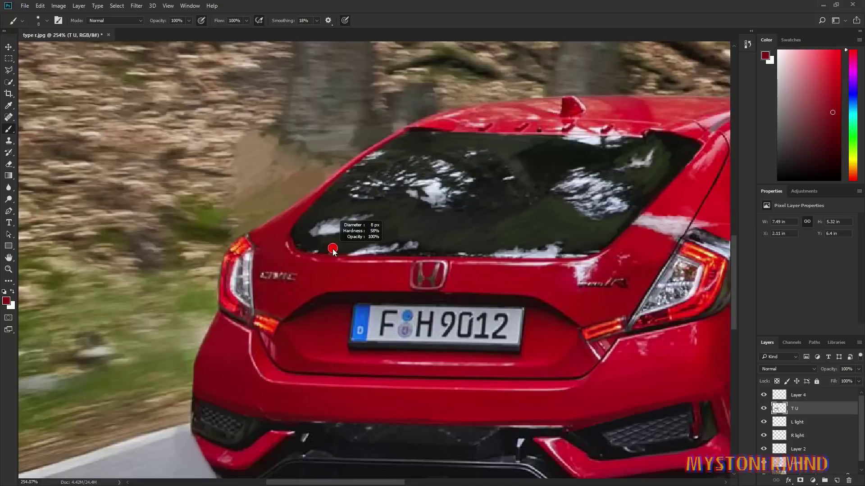
Paint a thin pale pink highlight along the rear window's left edge and up the pillar with a 1 px brush
alt+click(294, 242)
alt+click(287, 233)
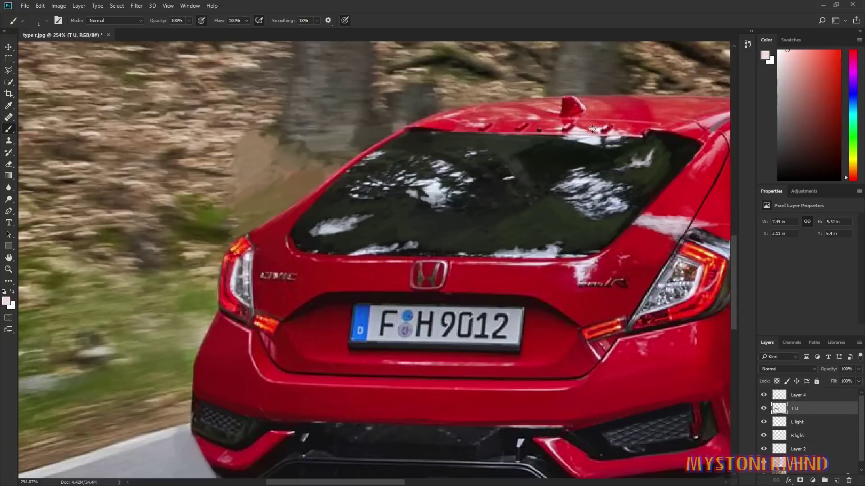
scroll(287, 232, up, 1)
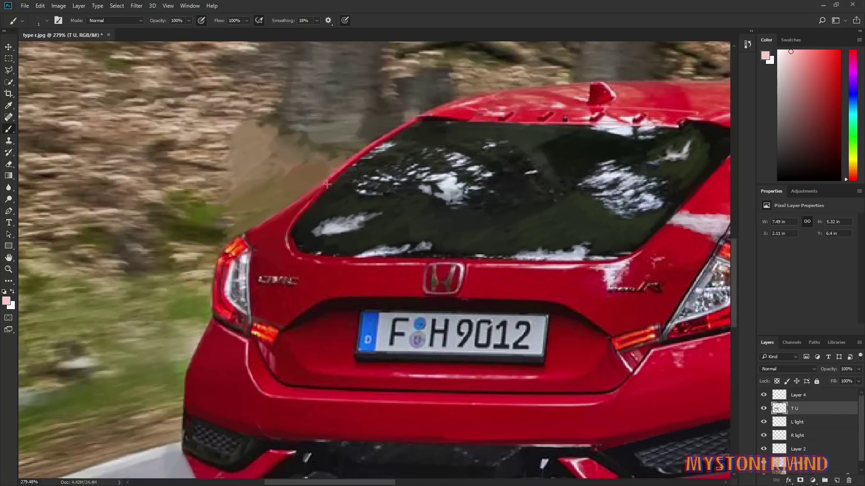
scroll(327, 184, up, 3)
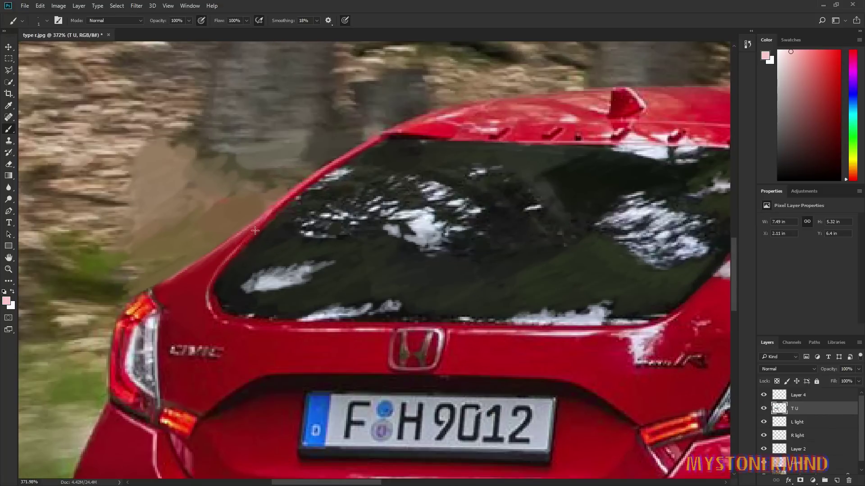
scroll(176, 287, down, 14)
scroll(174, 291, up, 14)
alt+click(222, 272)
scroll(404, 316, down, 10)
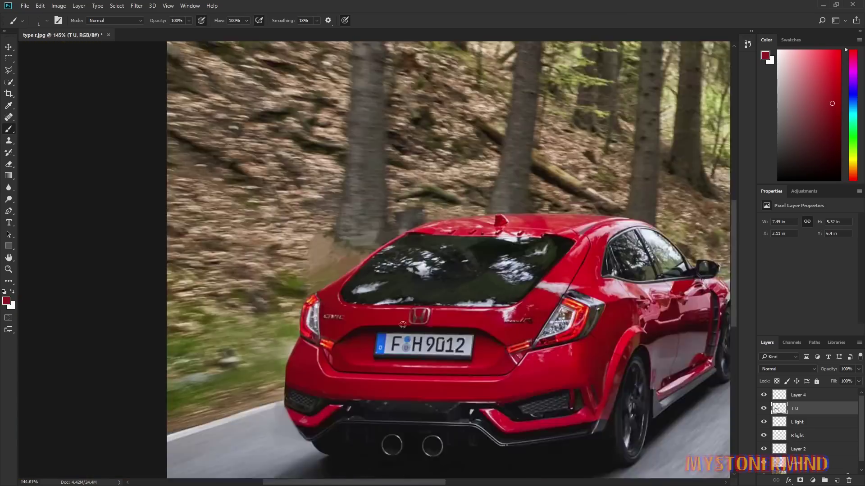
scroll(298, 347, up, 3)
scroll(306, 407, down, 3)
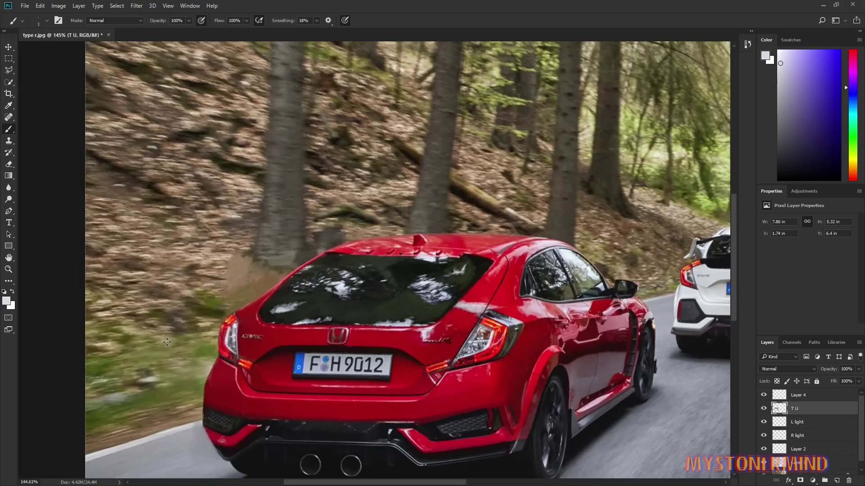
Paint out the red strip at the outer end of the right bumper vent in sampled black
alt+click(274, 413)
scroll(469, 401, up, 3)
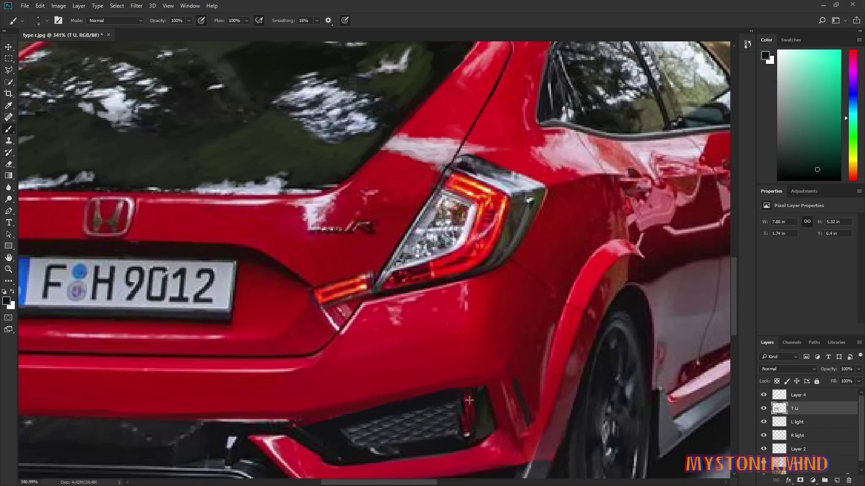
scroll(467, 395, down, 5)
scroll(548, 332, up, 2)
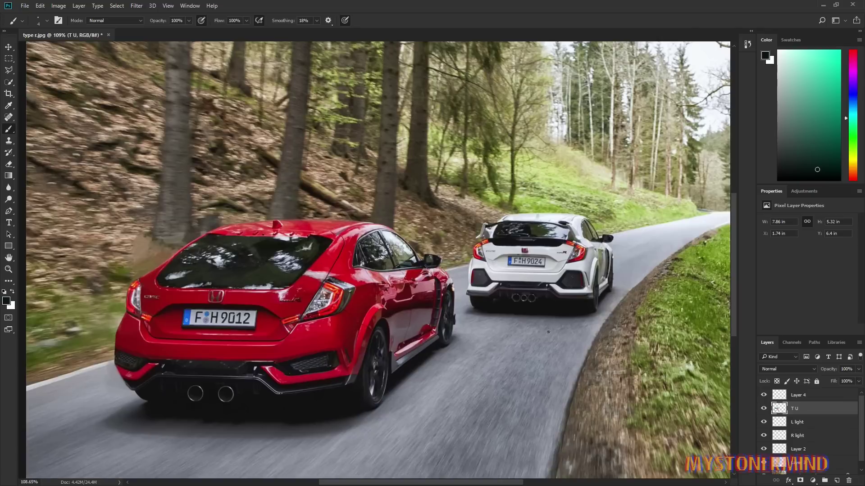
Make the Background layer active and select the left exhaust tip with the Elliptical Marquee
scroll(333, 387, up, 4)
click(803, 472)
key(l)
scroll(333, 387, down, 4)
scroll(199, 405, up, 3)
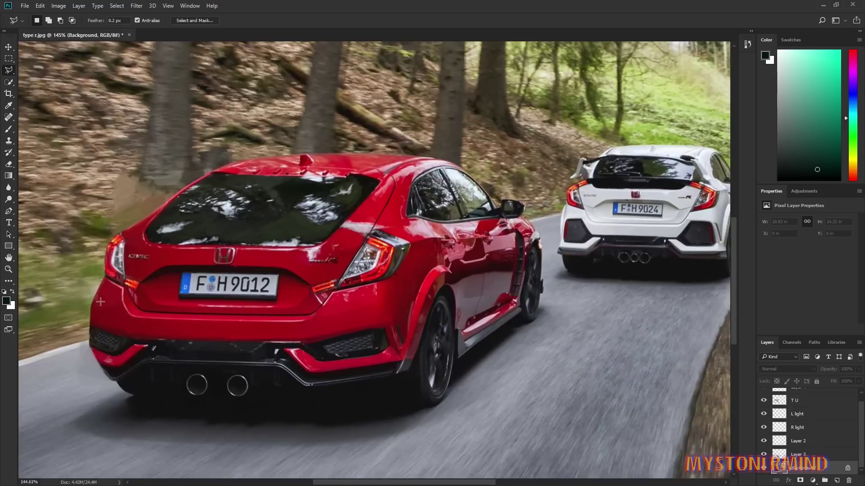
scroll(360, 331, down, 3)
key(b)
alt+click(196, 339)
scroll(196, 339, up, 3)
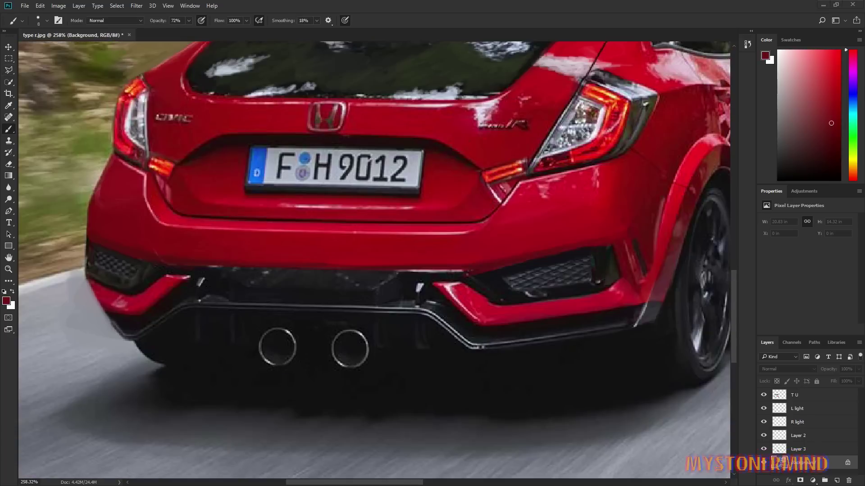
right_click(8, 59)
click(41, 68)
drag(251, 321, 301, 371)
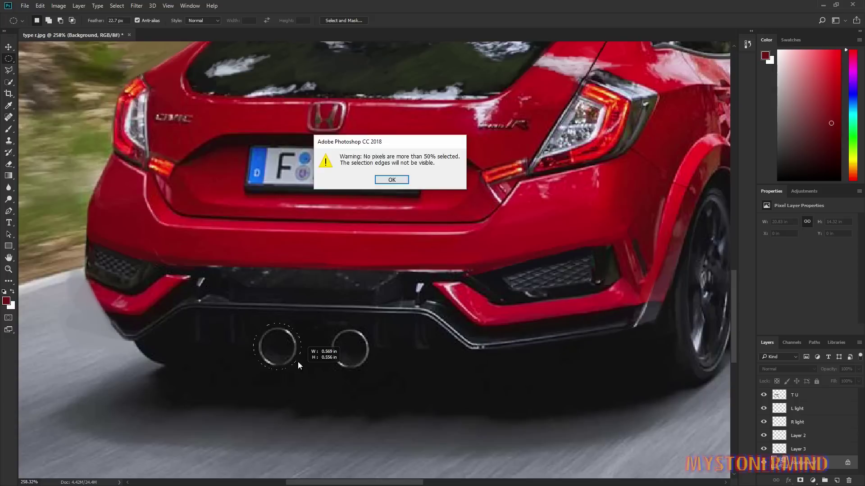
key(Return)
drag(250, 321, 303, 368)
Copy the selected exhaust tip onto its own layer and place a duplicate just outside the right exhaust
right_click(278, 353)
click(311, 234)
key(ctrl+j)
drag(861, 452, 861, 469)
drag(278, 347, 403, 351)
Rotate the duplicated exhaust tip beside the right exhaust by about 180° and align it as the outermost tip
click(811, 455)
click(812, 429)
click(813, 441)
key(v)
click(355, 352)
key(ctrl+t)
drag(339, 316, 335, 320)
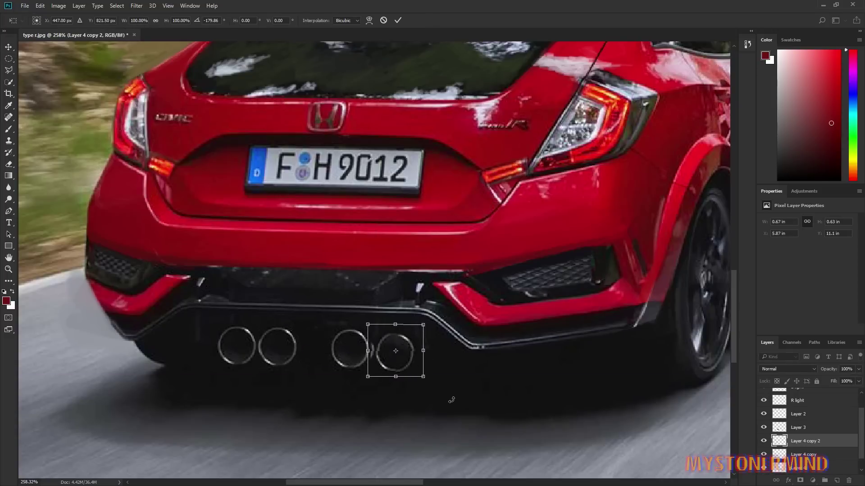
drag(452, 399, 460, 406)
key(Return)
drag(402, 357, 396, 359)
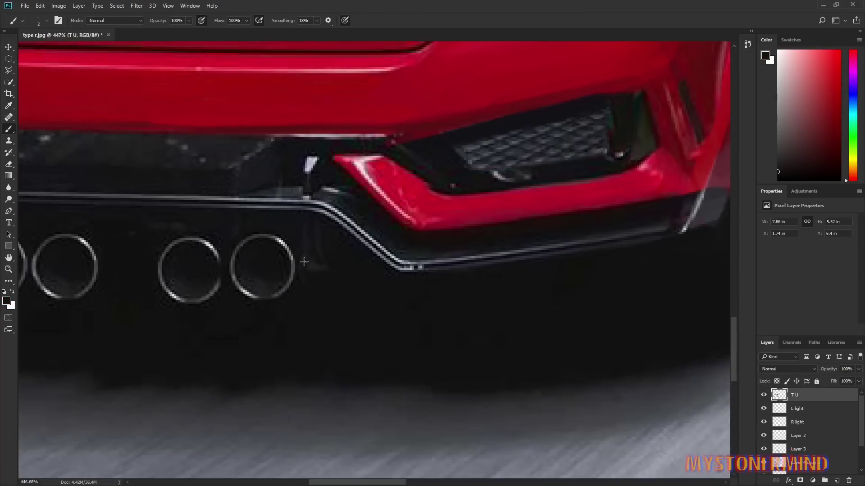
Clean up the bumper's lower edge beside the right vent in sampled dark red and black on the T U layer
key(ctrl+0)
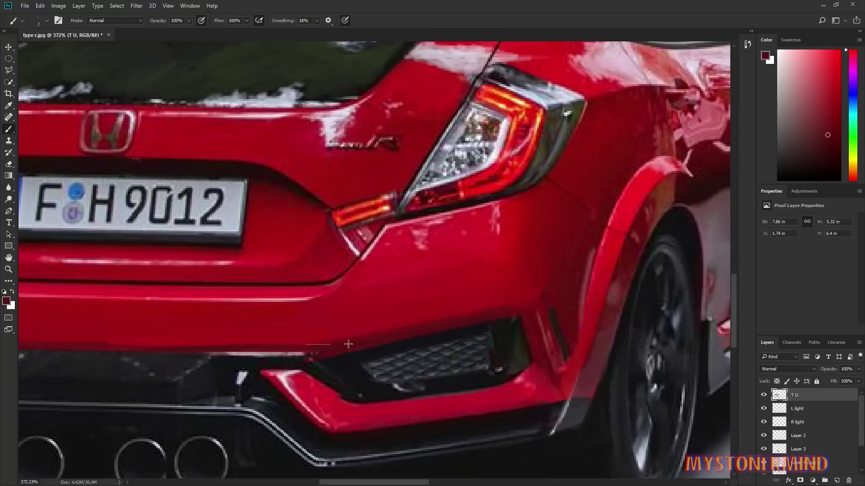
alt+click(333, 366)
scroll(496, 325, down, 5)
scroll(214, 389, down, 9)
scroll(175, 351, up, 11)
Repaint the road beside the bumper's lower left corner in sampled greys to clean up the car's outline
alt+click(175, 324)
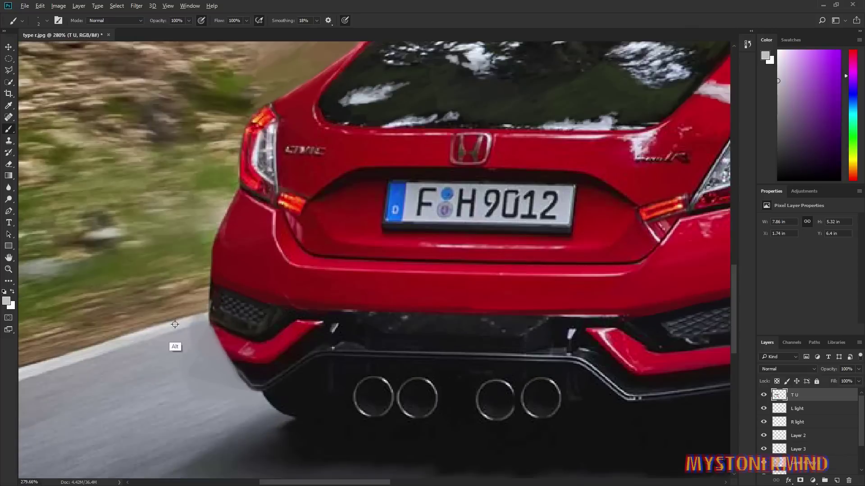
alt+click(200, 362)
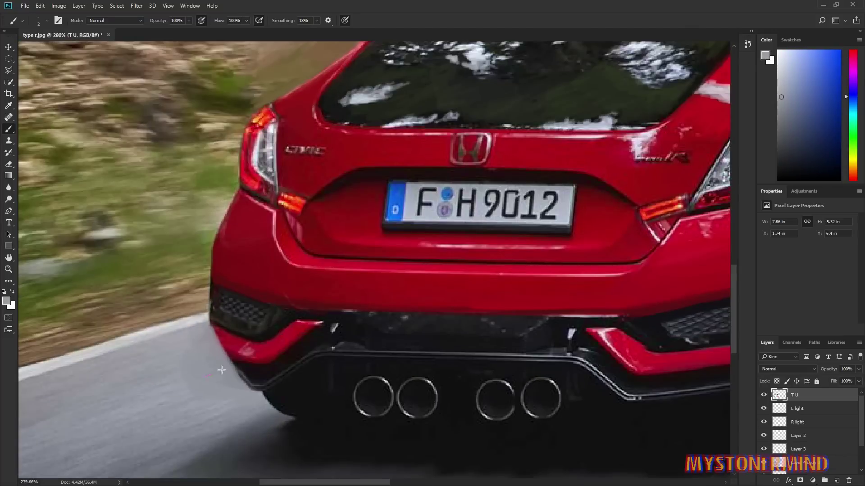
alt+click(175, 387)
alt+click(171, 391)
alt+click(218, 374)
scroll(215, 416, down, 10)
scroll(485, 357, up, 5)
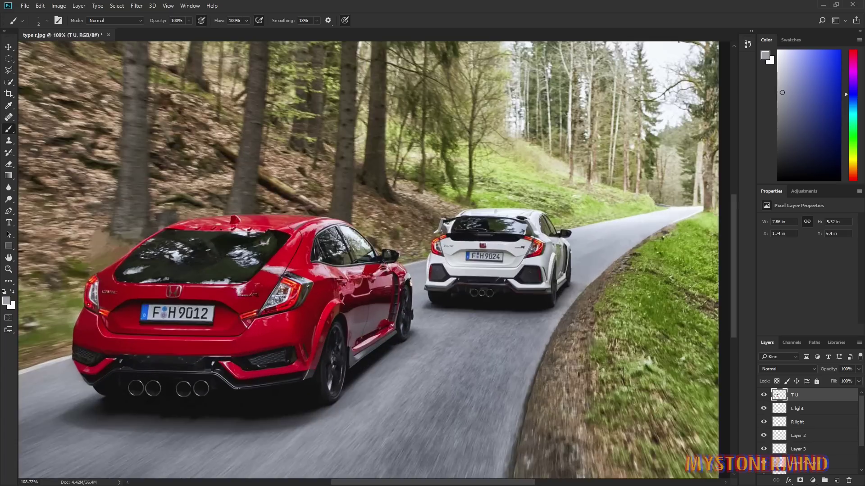
scroll(486, 357, down, 5)
scroll(124, 304, up, 5)
scroll(266, 403, down, 4)
scroll(433, 386, up, 3)
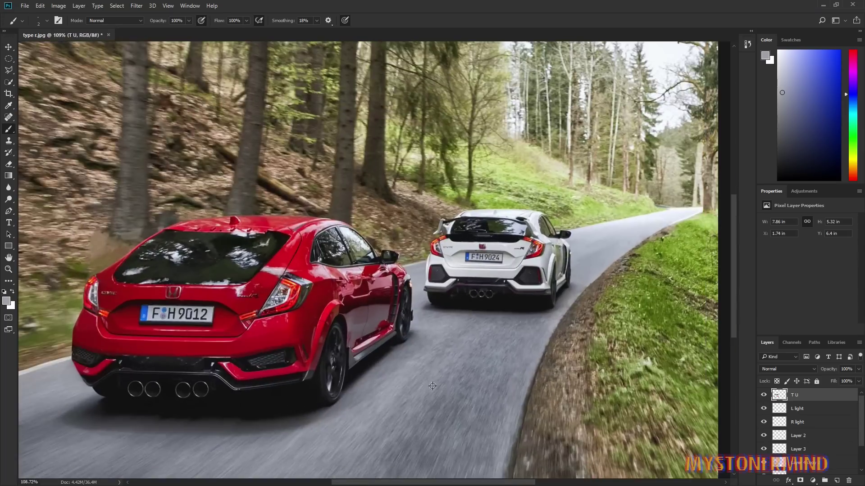
scroll(433, 386, down, 2)
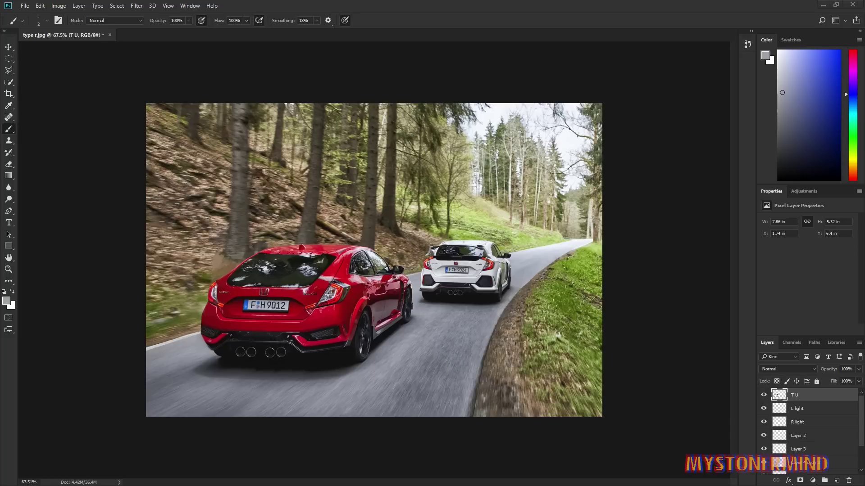
scroll(280, 292, up, 2)
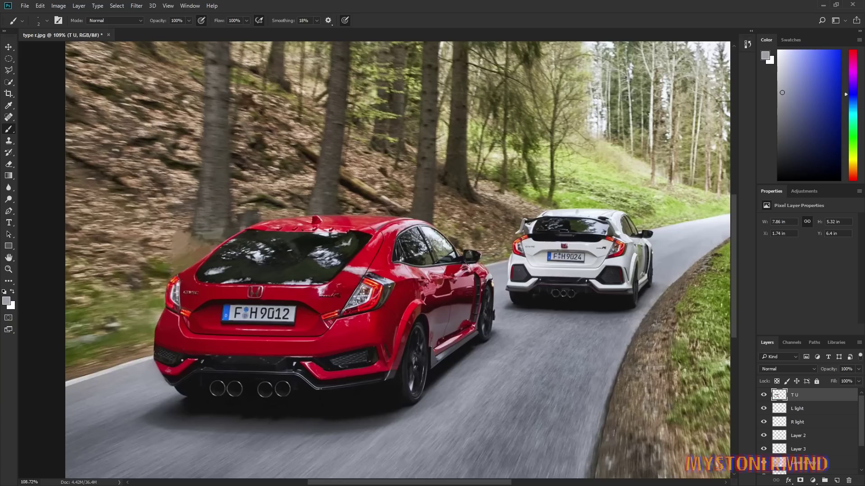
Nudge the exhaust tip on Layer 4 copy 2 slightly into line and delete a small lassoed piece of it
scroll(856, 462, down, 3)
click(764, 441)
click(764, 442)
click(776, 427)
scroll(241, 396, up, 4)
key(v)
drag(353, 385, 354, 388)
scroll(341, 391, up, 2)
key(l)
click(297, 333)
click(314, 353)
key(Delete)
key(ctrl+d)
On the T U layer, select a thin strip along the rear window's upper left edge and paint it in sampled dark red
scroll(270, 369, down, 7)
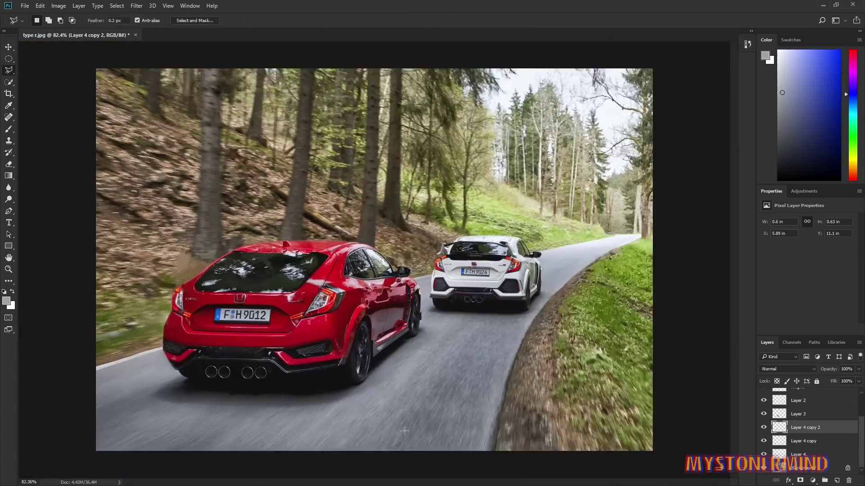
scroll(289, 343, up, 1)
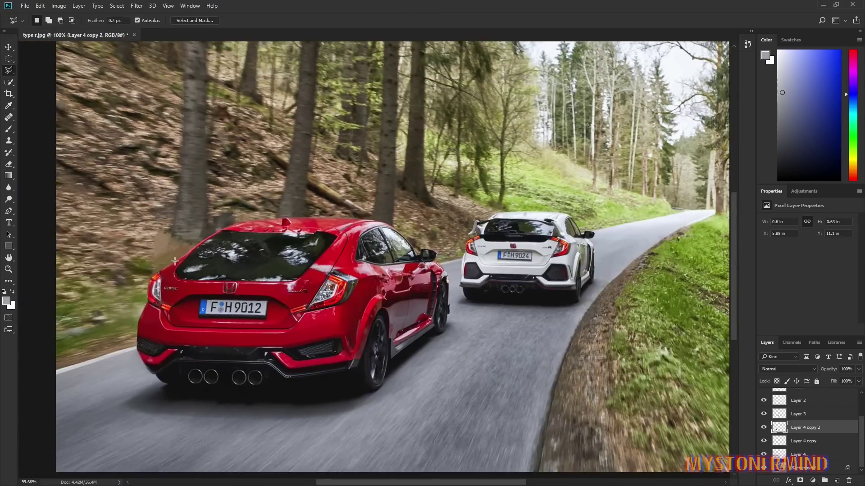
scroll(177, 253, up, 6)
scroll(802, 401, up, 3)
click(801, 395)
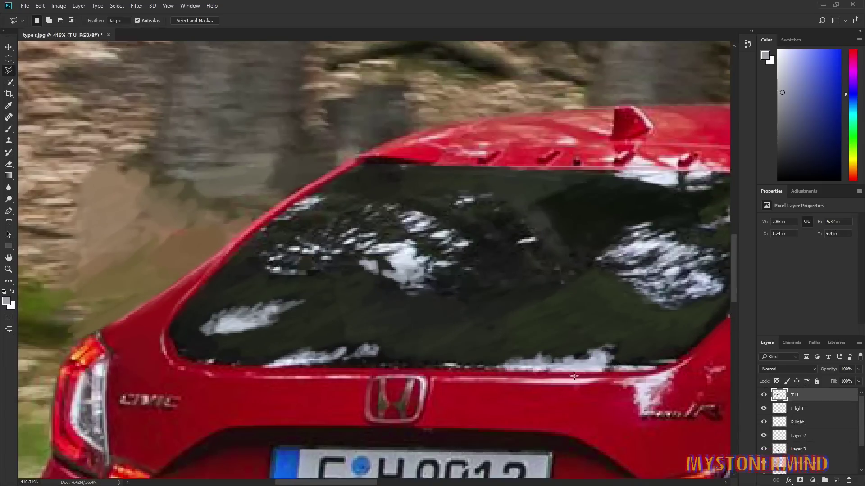
click(364, 163)
click(272, 221)
click(347, 169)
click(364, 160)
key(b)
alt+click(258, 227)
alt+click(255, 228)
drag(226, 258, 360, 163)
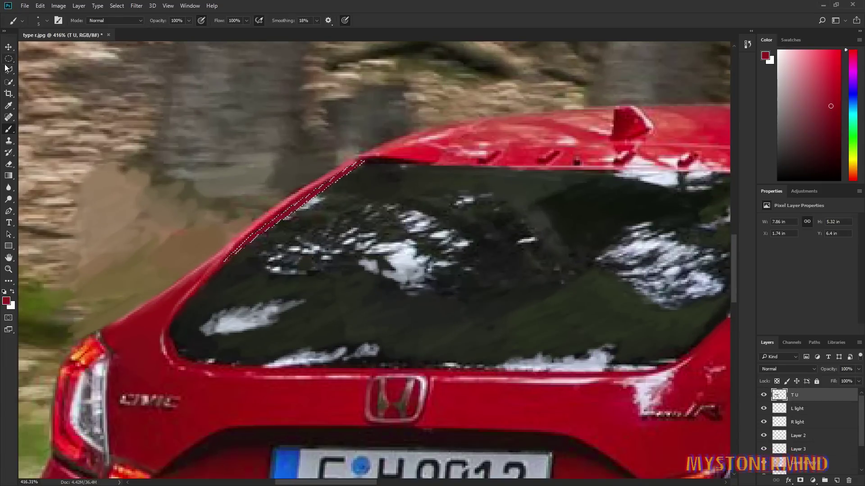
Select the outer edge of the left rear pillar and paint it in sampled background browns to slim the outline
key(ctrl+d)
key(l)
click(185, 276)
click(368, 150)
click(311, 173)
click(185, 277)
key(b)
alt+click(212, 239)
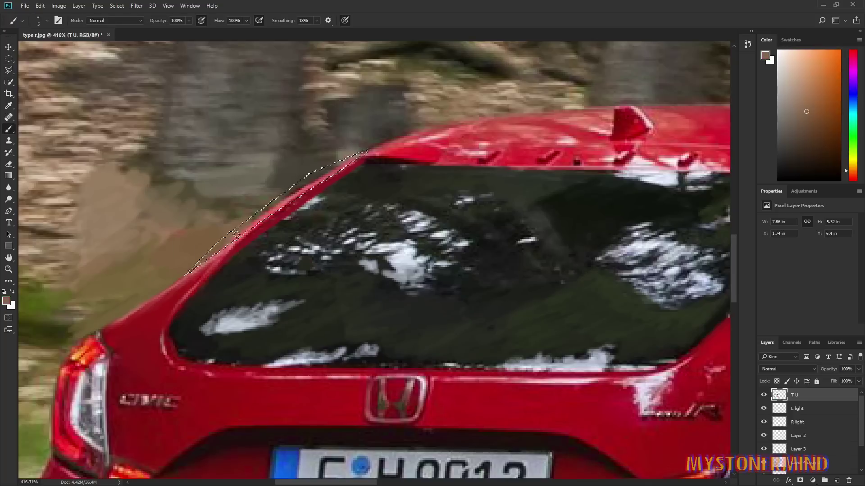
alt+click(279, 192)
mouse_move(252, 221)
mouse_down()
mouse_move(331, 185)
mouse_move(190, 272)
mouse_up()
Select a narrow strip along the left rear pillar's outer edge and paint a light pink highlight in it
click(8, 70)
key(ctrl+d)
scroll(270, 238, up, 1)
click(264, 256)
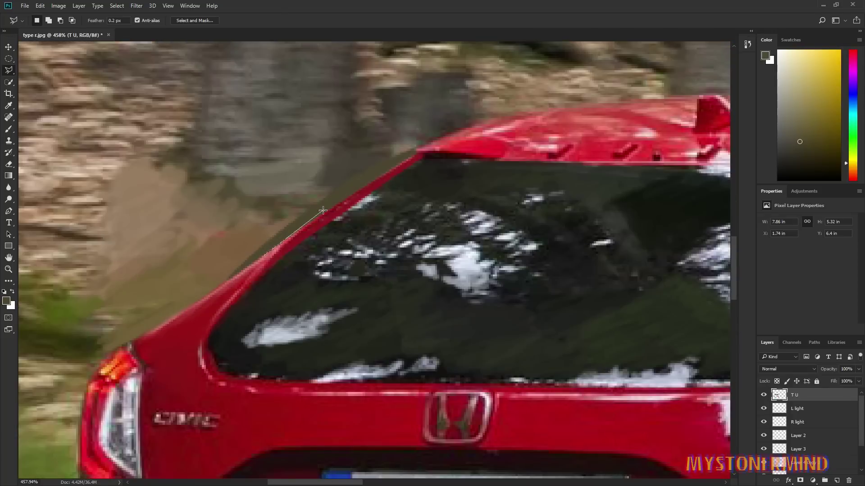
click(322, 211)
click(415, 153)
click(243, 272)
key(b)
alt+click(270, 256)
drag(253, 264, 413, 154)
key(l)
key(ctrl+d)
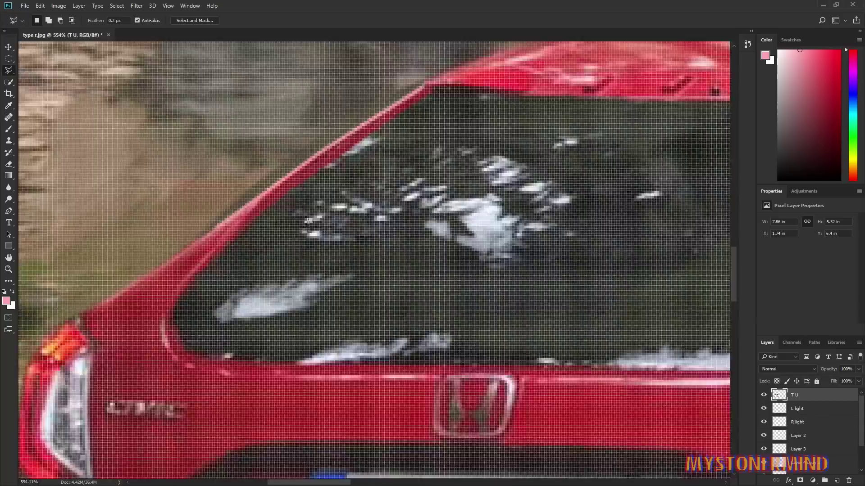
Thin the left pillar's highlight with a stroke of sampled background brown along its outer side
scroll(270, 238, down, 2)
key(b)
alt+click(245, 237)
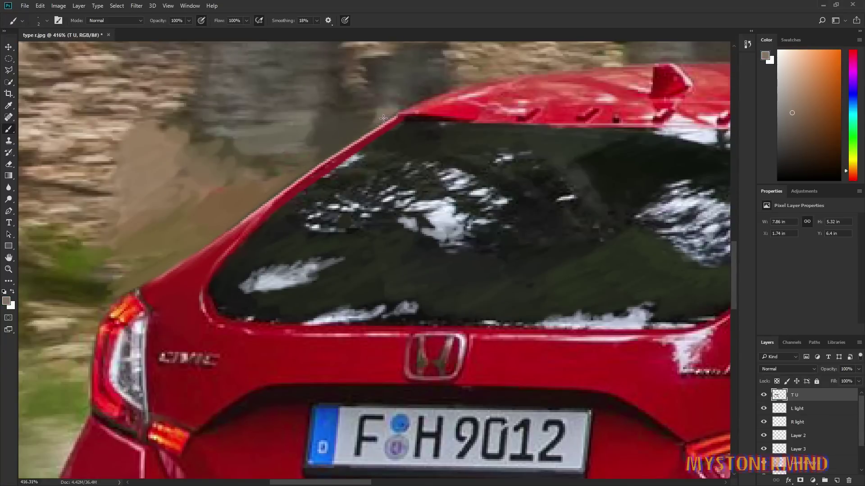
alt+click(290, 190)
drag(255, 213, 394, 119)
alt+click(166, 273)
scroll(270, 271, down, 10)
scroll(308, 373, up, 3)
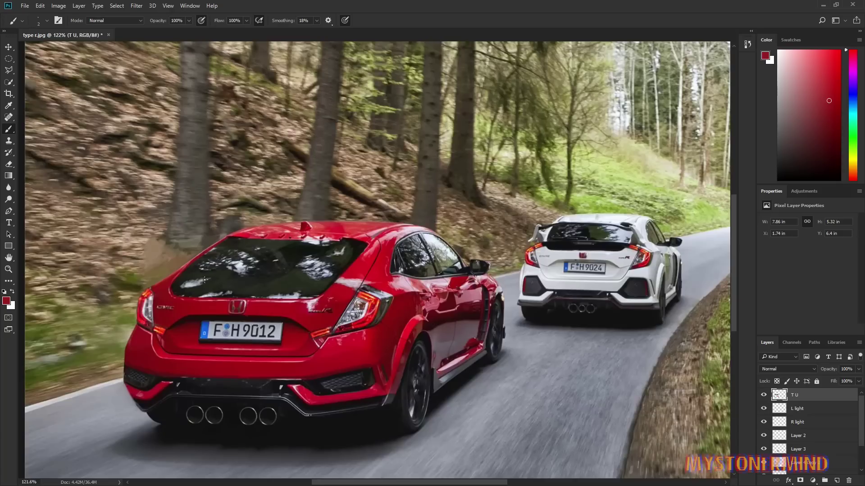
scroll(308, 373, down, 3)
alt+scroll(308, 373, up, 3)
alt+scroll(238, 342, down, 4)
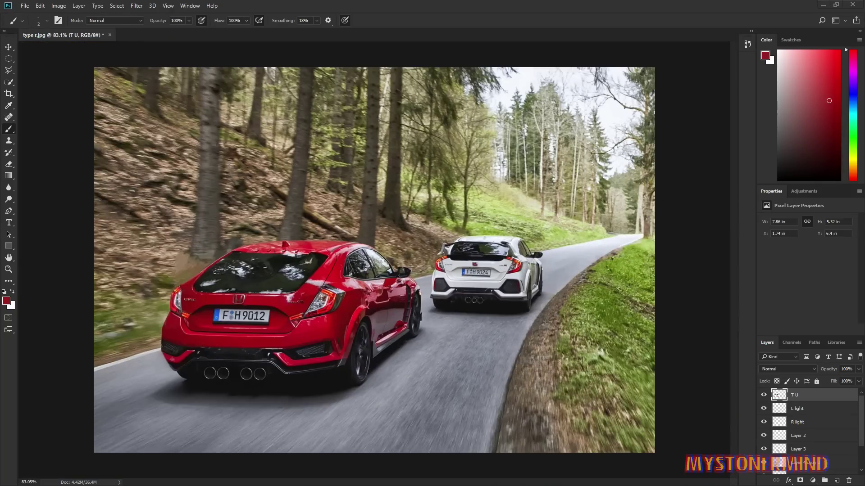
Select a pointed shape at the bumper's lower left corner and fill it with sampled near-black on the T U layer
ctrl+click(444, 338)
alt+scroll(240, 408, up, 10)
alt+click(216, 349)
alt+scroll(176, 391, up, 2)
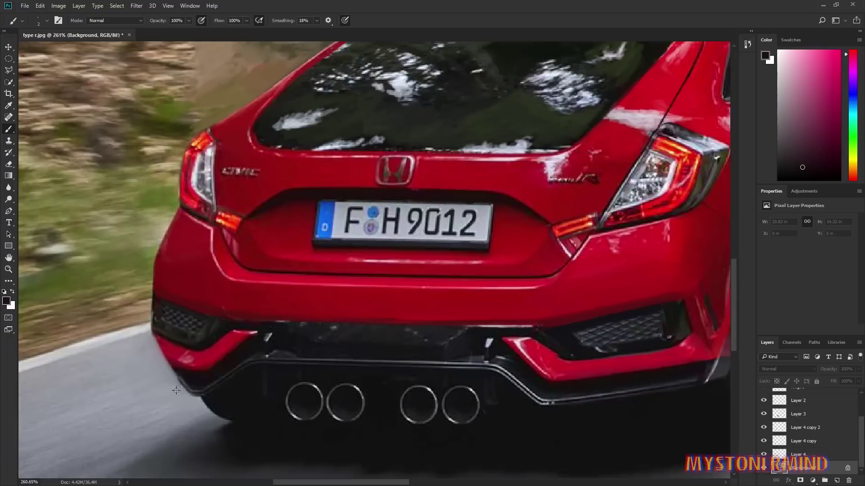
alt+scroll(166, 376, down, 2)
click(861, 401)
click(807, 395)
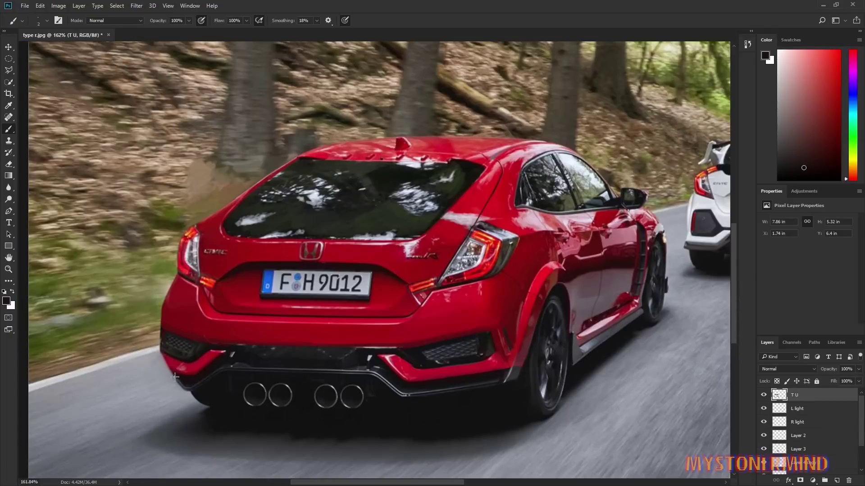
scroll(176, 384, up, 1)
scroll(176, 384, up, 3)
key(l)
key(b)
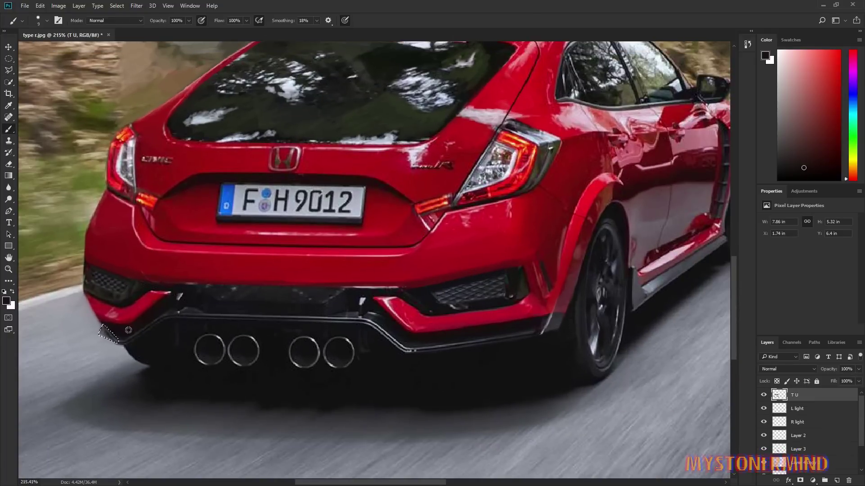
alt+click(113, 335)
key(l)
Draw a 1 px sampled grey highlight line along the bumper's new lower left corner
scroll(299, 443, down, 9)
scroll(144, 396, up, 8)
key(b)
alt+click(168, 317)
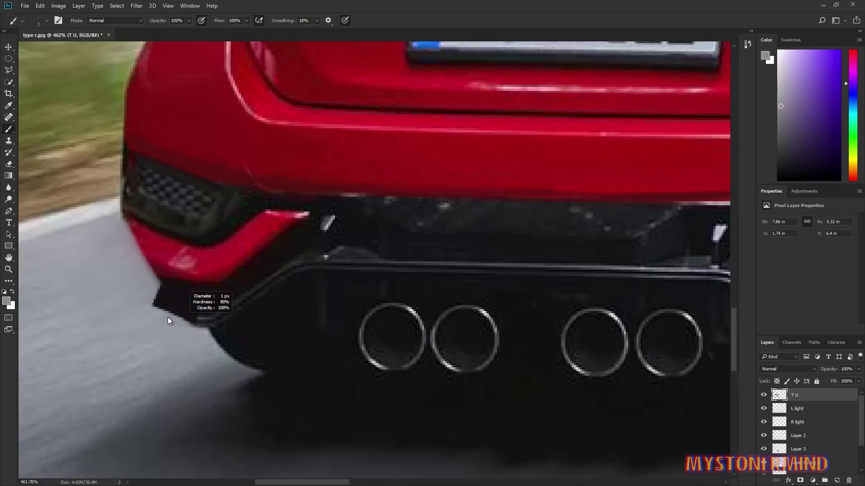
drag(193, 315, 158, 298)
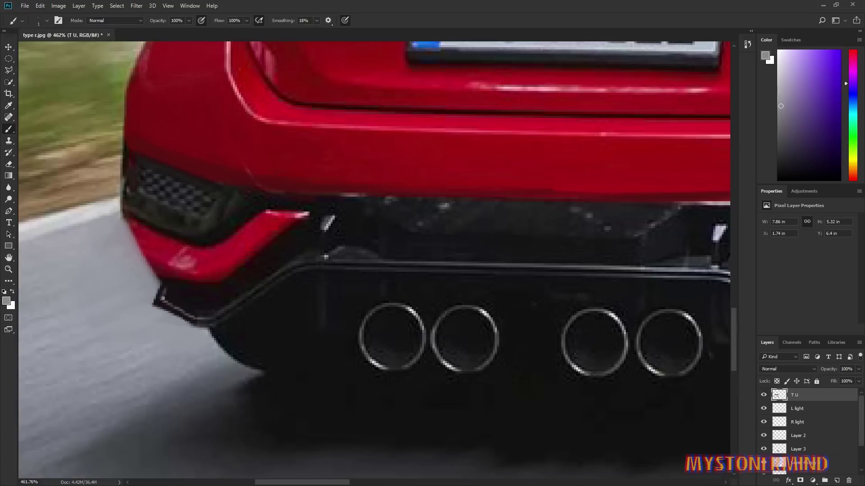
scroll(163, 298, down, 8)
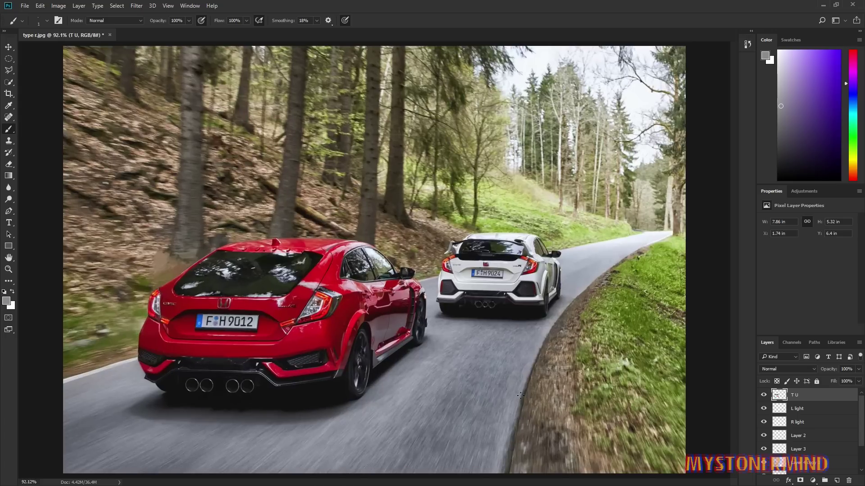
Cover the upper edge of the right tail light with sampled body red to lower and flatten its top
scroll(328, 293, up, 7)
alt+click(362, 239)
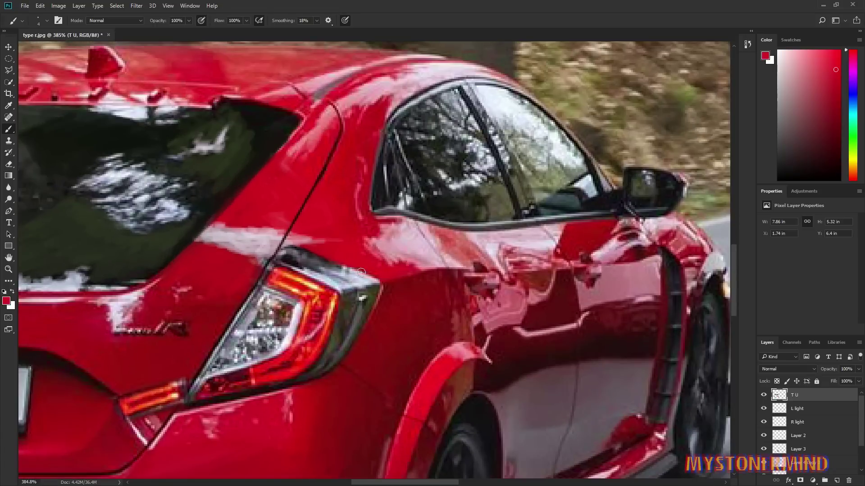
mouse_move(375, 279)
mouse_down()
mouse_move(315, 277)
mouse_move(255, 297)
mouse_move(325, 262)
mouse_move(279, 253)
mouse_move(270, 266)
mouse_up()
scroll(276, 284, down, 7)
scroll(379, 301, up, 6)
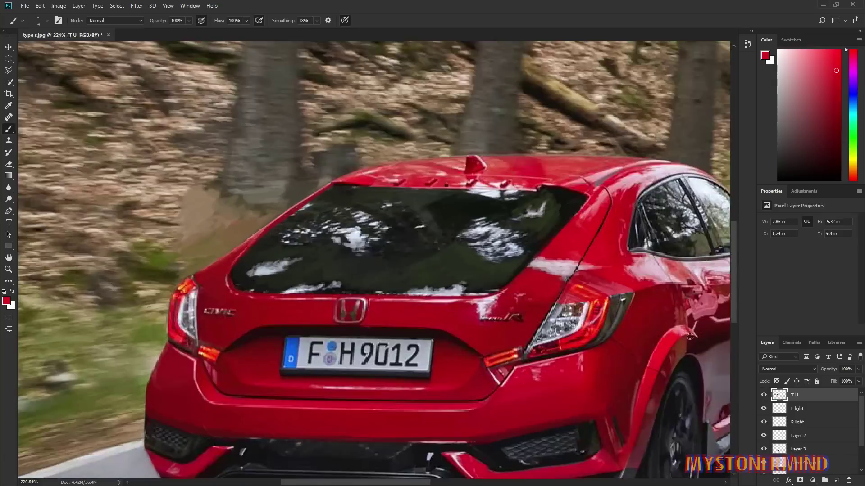
drag(379, 302, 367, 287)
mouse_move(633, 264)
mouse_down()
mouse_move(653, 261)
mouse_move(640, 256)
mouse_move(652, 234)
mouse_move(604, 253)
mouse_move(663, 261)
mouse_move(610, 256)
mouse_move(595, 272)
mouse_up()
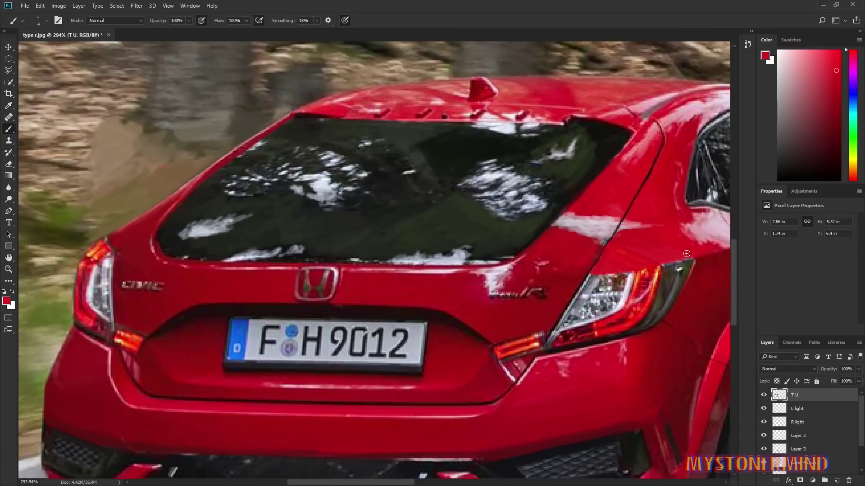
Cover the top of the left tail light with sampled dark reds to square off its upper edge
alt+click(116, 270)
mouse_move(111, 259)
mouse_down()
mouse_move(104, 242)
mouse_move(104, 259)
mouse_up()
alt+click(122, 230)
alt+click(115, 230)
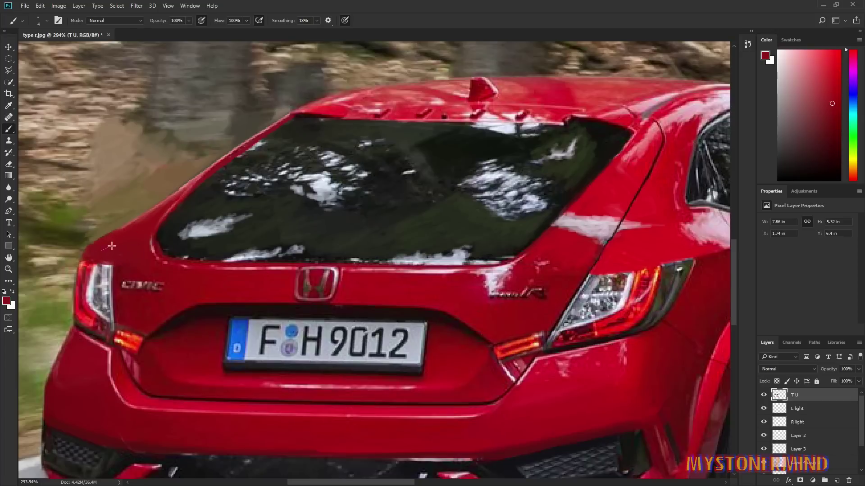
alt+click(156, 296)
alt+click(156, 281)
drag(90, 263, 111, 265)
scroll(167, 340, down, 3)
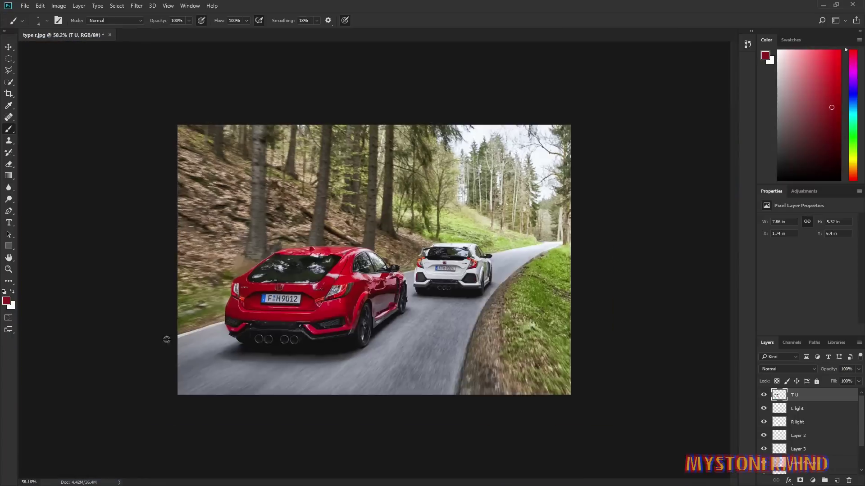
Refine the left tail light's flattened top edge with fine strokes in sampled reds and whites
scroll(138, 304, up, 3)
scroll(129, 320, up, 4)
alt+click(195, 262)
alt+right_click(195, 261)
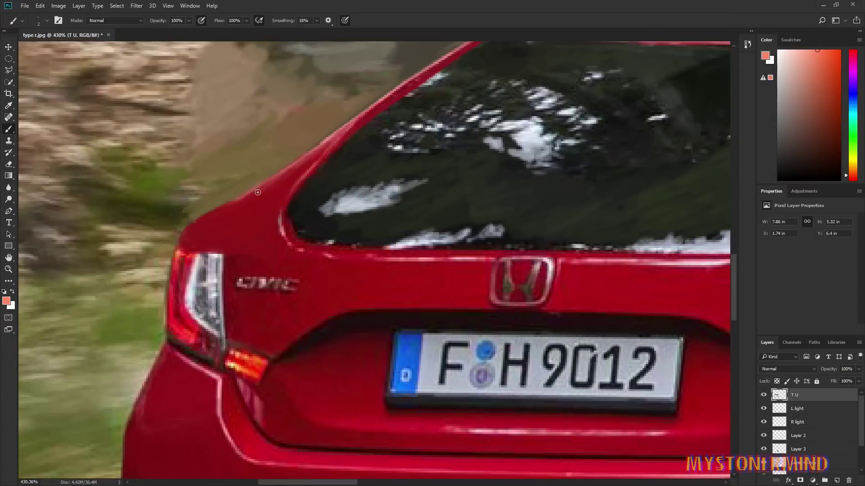
alt+click(181, 256)
alt+click(186, 256)
drag(178, 251, 223, 252)
alt+click(199, 256)
alt+click(208, 256)
alt+click(220, 255)
alt+click(178, 257)
Refine the right tail light's top edge with fine strokes in sampled near-white
drag(599, 297, 204, 281)
alt+click(624, 268)
alt+click(585, 253)
drag(582, 247, 528, 251)
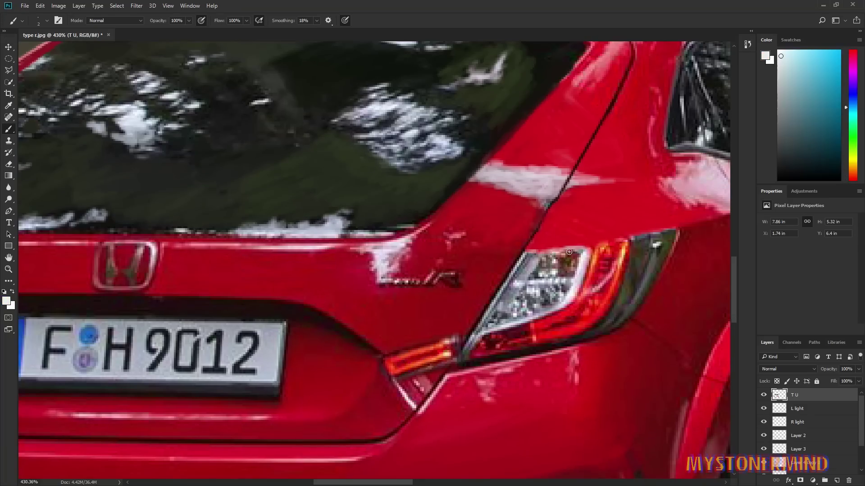
alt+click(644, 248)
scroll(568, 259, down, 15)
scroll(275, 282, up, 14)
scroll(135, 270, down, 3)
scroll(232, 253, up, 5)
Outline the edges of both tail lights with thin sampled near-black lines on the T U layer
alt+click(88, 267)
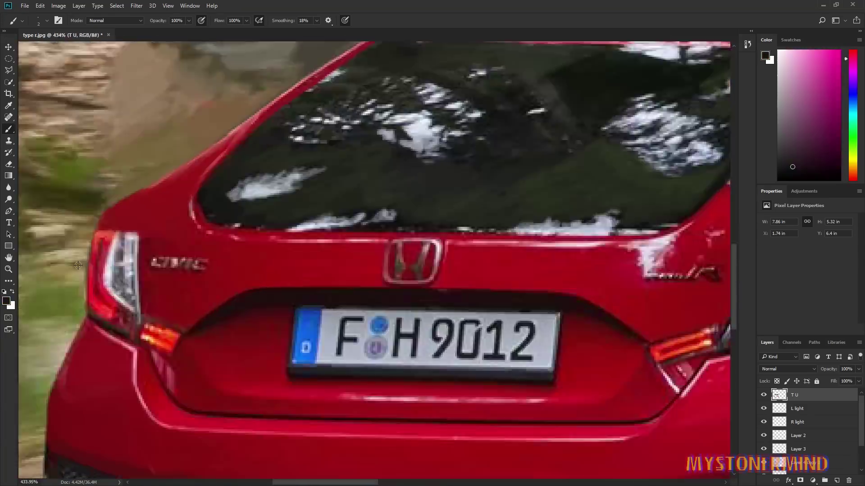
scroll(77, 266, up, 1)
scroll(305, 433, down, 10)
scroll(343, 442, up, 6)
key(r)
mouse_move(217, 227)
mouse_down()
mouse_move(255, 153)
mouse_move(324, 108)
mouse_move(236, 251)
mouse_up()
key(bracketleft)
key(r)
drag(676, 180, 343, 216)
key(r)
drag(354, 207, 329, 226)
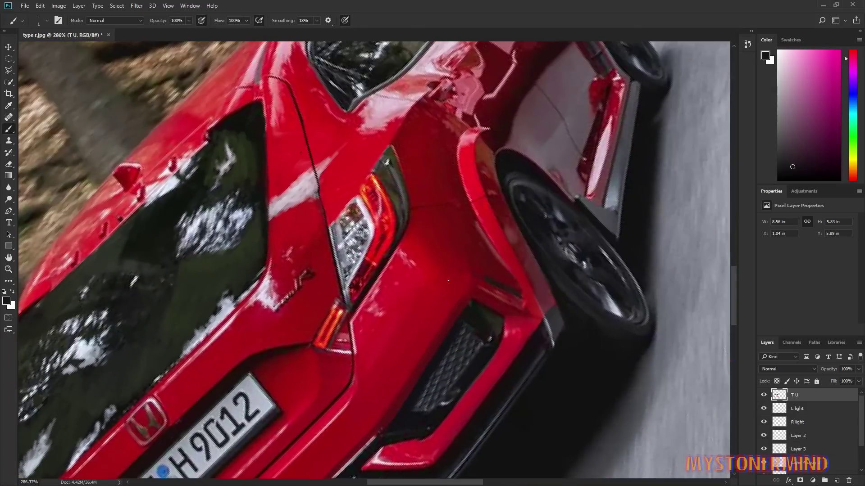
key(Escape)
scroll(329, 225, down, 7)
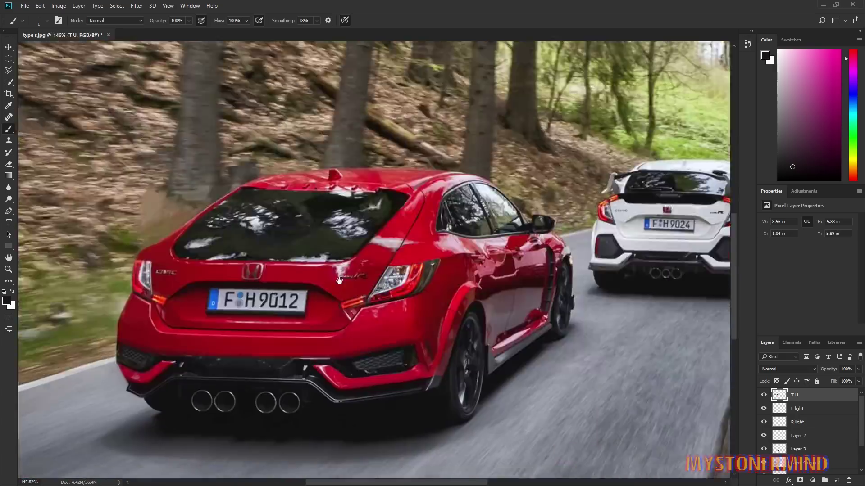
Extend the left tail light into the orange strip on the tailgate with strokes in sampled light and body colours
scroll(135, 270, up, 9)
alt+click(446, 259)
scroll(315, 261, down, 6)
scroll(361, 291, up, 7)
alt+click(237, 285)
alt+click(273, 298)
alt+click(259, 308)
drag(271, 304, 247, 298)
alt+click(280, 297)
alt+click(268, 312)
alt+click(281, 321)
alt+click(311, 305)
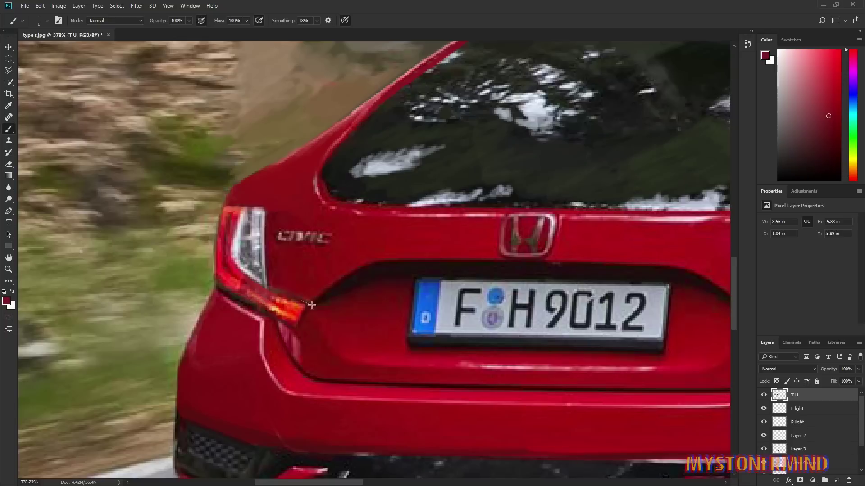
Draw thin sampled dark panel-gap lines where the left and right tail lights meet their tailgate strips
alt+click(297, 326)
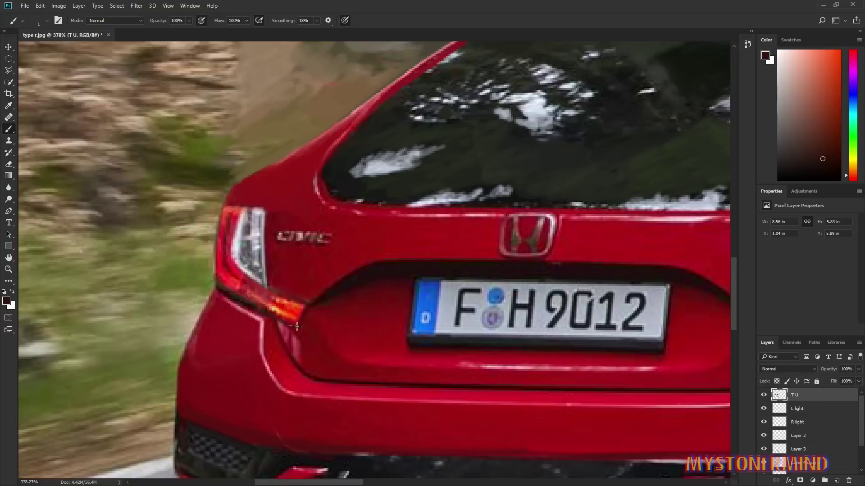
drag(273, 316, 269, 279)
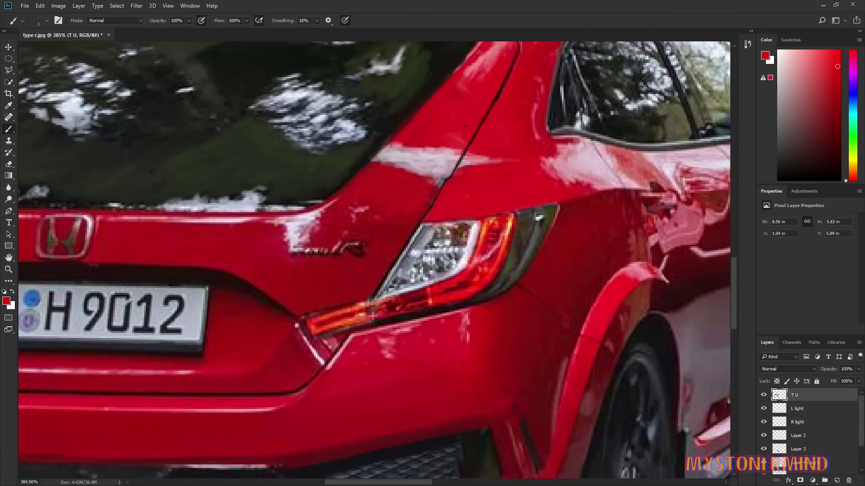
alt+click(326, 312)
alt+click(353, 334)
drag(356, 327, 370, 303)
scroll(356, 329, down, 5)
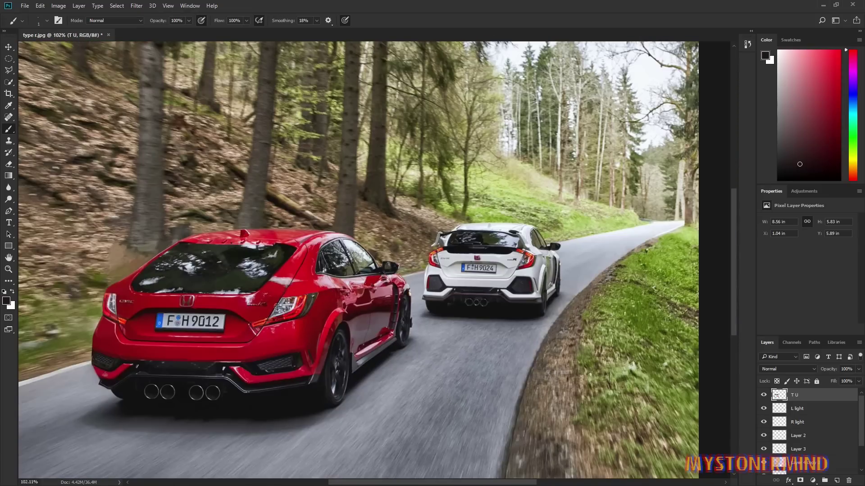
Paint a thin highlight in sampled near-white on the body just above the left tail light
scroll(278, 301, up, 5)
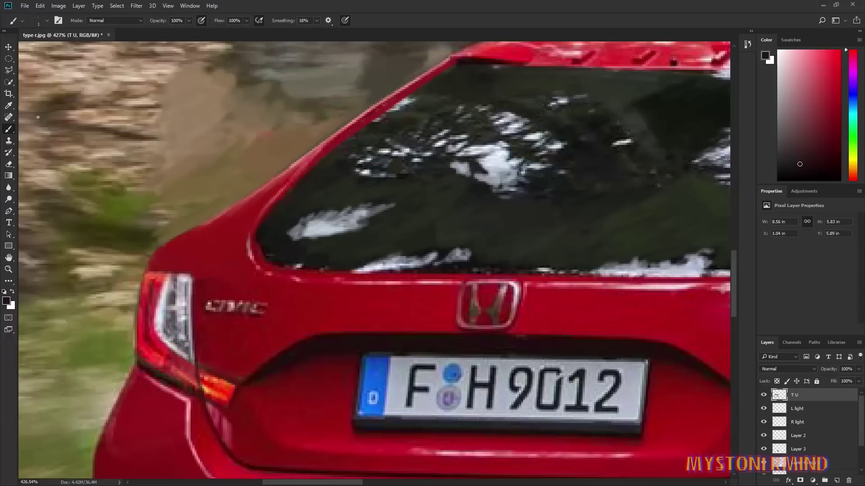
alt+click(180, 274)
drag(164, 249, 178, 258)
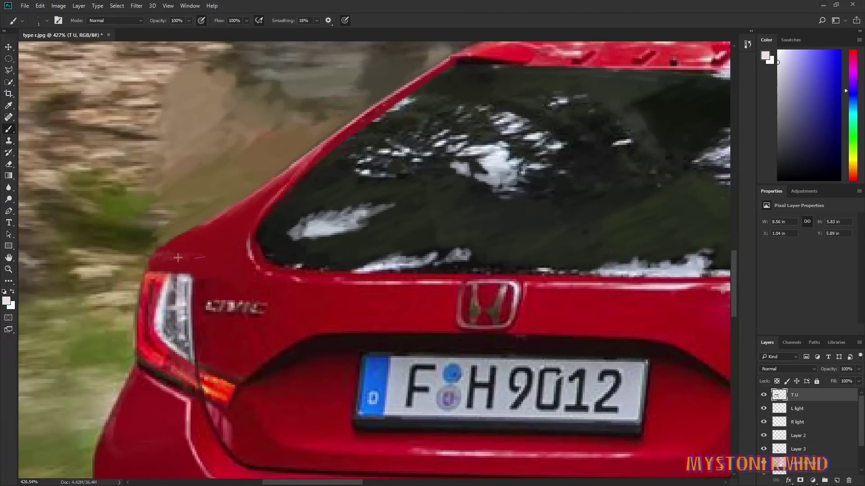
scroll(205, 257, down, 5)
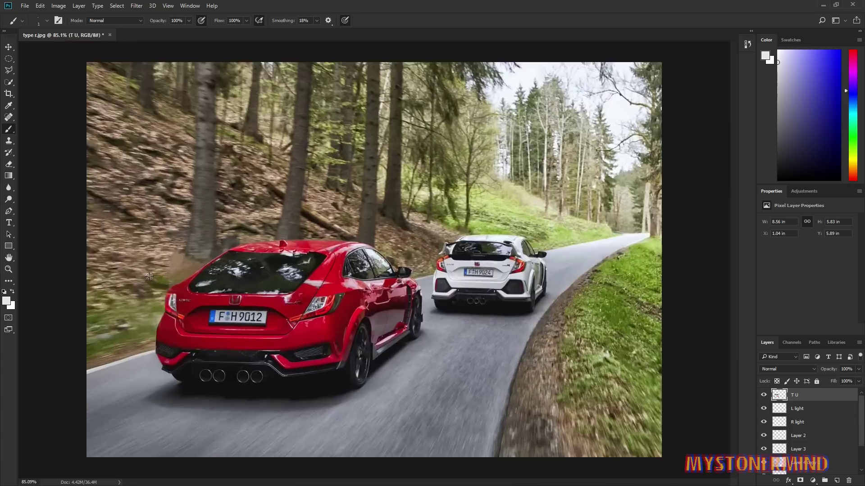
scroll(185, 248, up, 5)
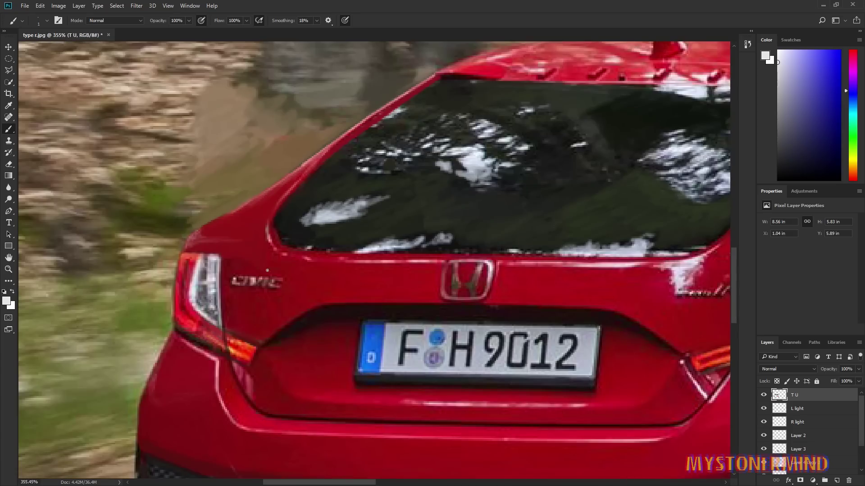
Touch up the top edge of the left tail light with fine strokes in sampled light red and pink
scroll(259, 264, down, 3)
alt+click(205, 241)
scroll(216, 248, up, 5)
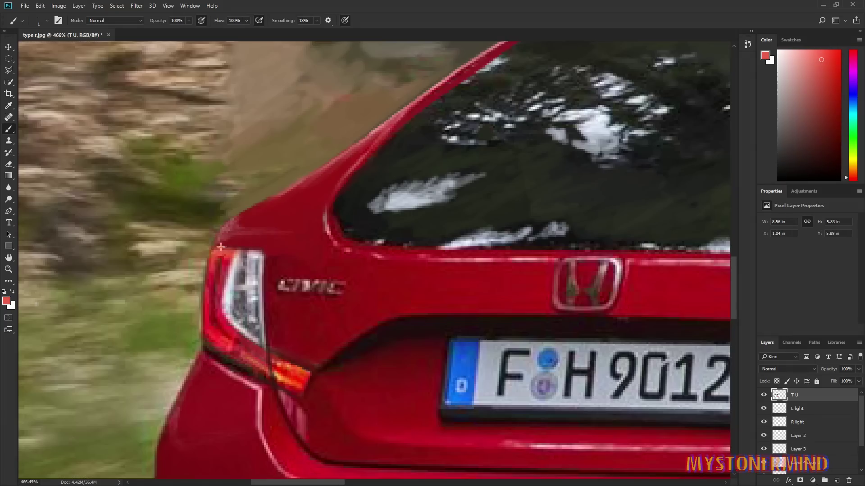
alt+click(226, 248)
scroll(519, 251, down, 4)
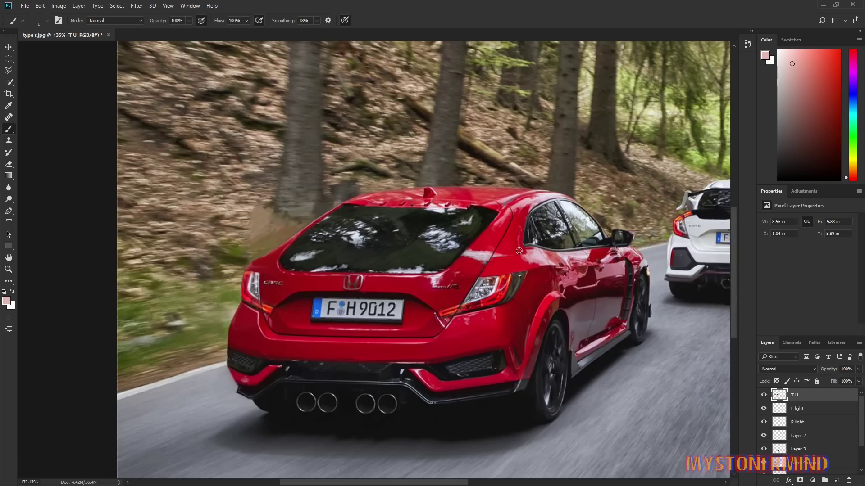
Clean up the body outline above the left tail light with fine strokes in sampled dark, background brown and body-red colours
scroll(253, 280, up, 6)
alt+click(277, 275)
scroll(277, 275, down, 2)
key(r)
drag(306, 319, 288, 230)
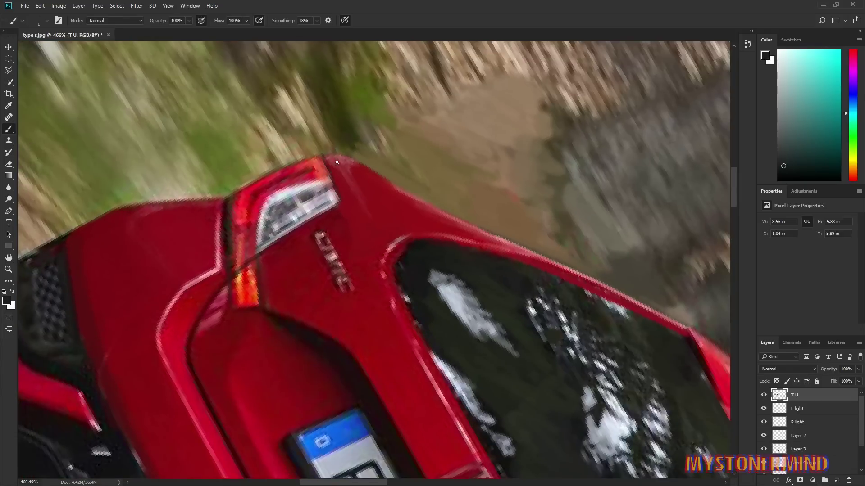
alt+click(324, 154)
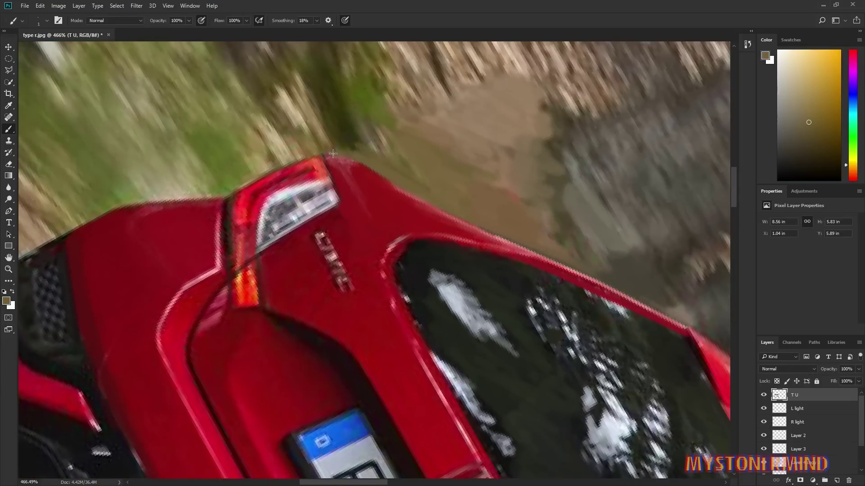
drag(367, 166, 435, 159)
alt+click(431, 182)
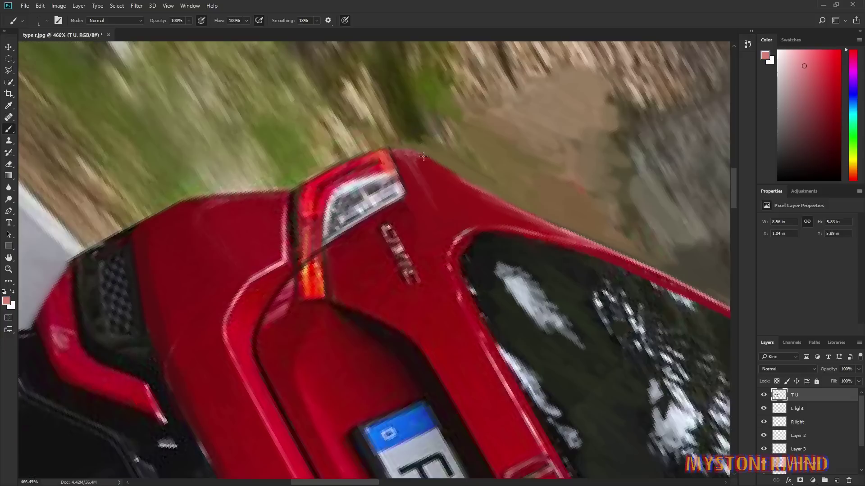
alt+click(468, 185)
alt+click(443, 171)
scroll(417, 156, down, 10)
scroll(374, 260, down, 5)
Retouch the bodywork above the right tail light with a larger brush in sampled body reds
scroll(367, 286, up, 12)
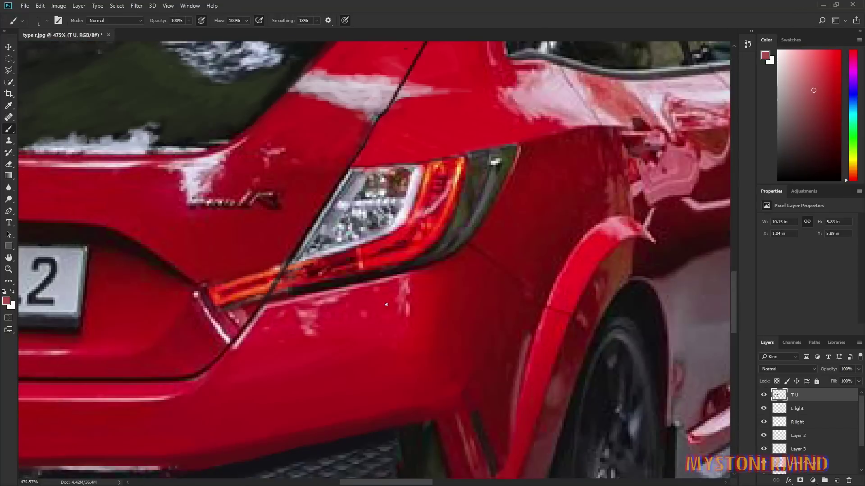
scroll(386, 305, down, 9)
alt+click(417, 134)
alt+right_click(415, 135)
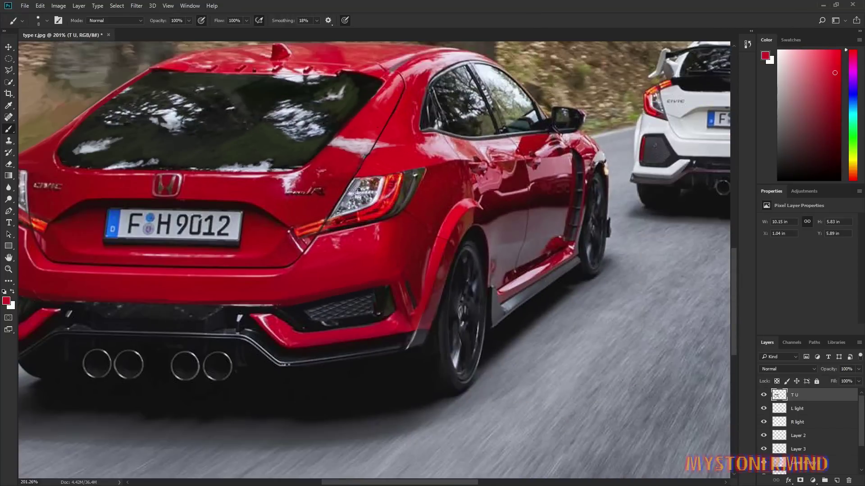
drag(427, 172, 523, 190)
alt+click(460, 185)
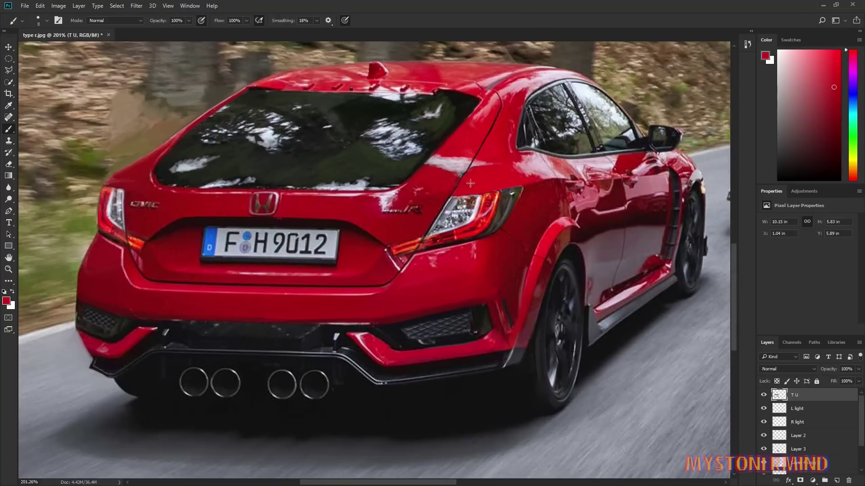
scroll(482, 190, down, 5)
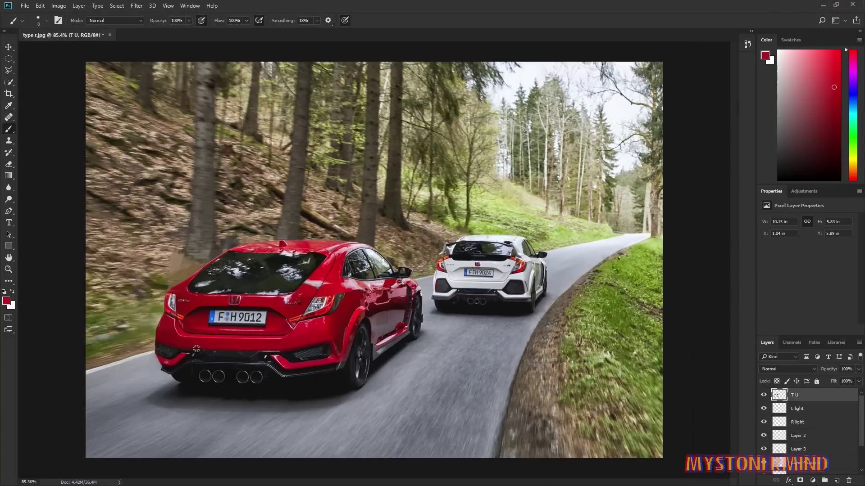
scroll(380, 323, up, 4)
scroll(410, 263, down, 3)
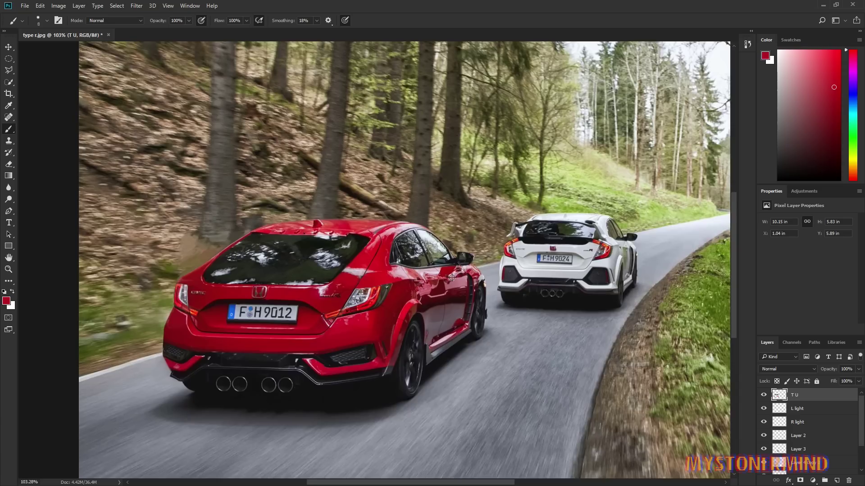
scroll(404, 299, up, 1)
scroll(404, 299, up, 3)
scroll(412, 304, down, 3)
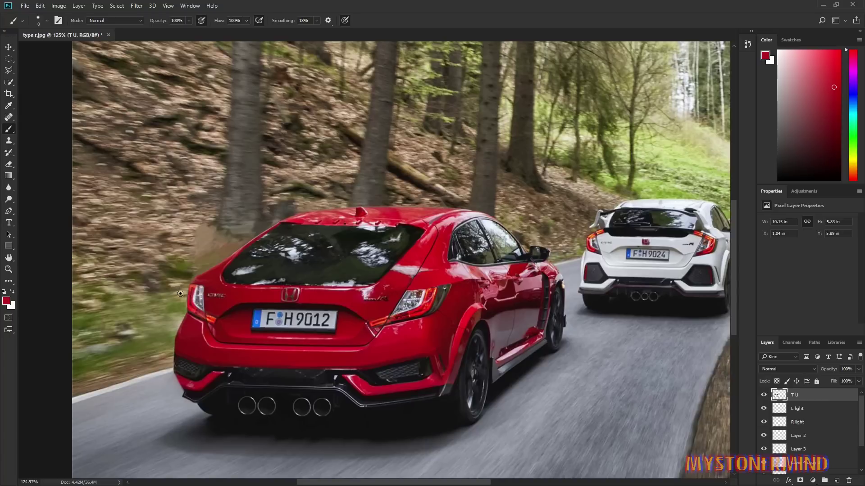
scroll(240, 330, down, 2)
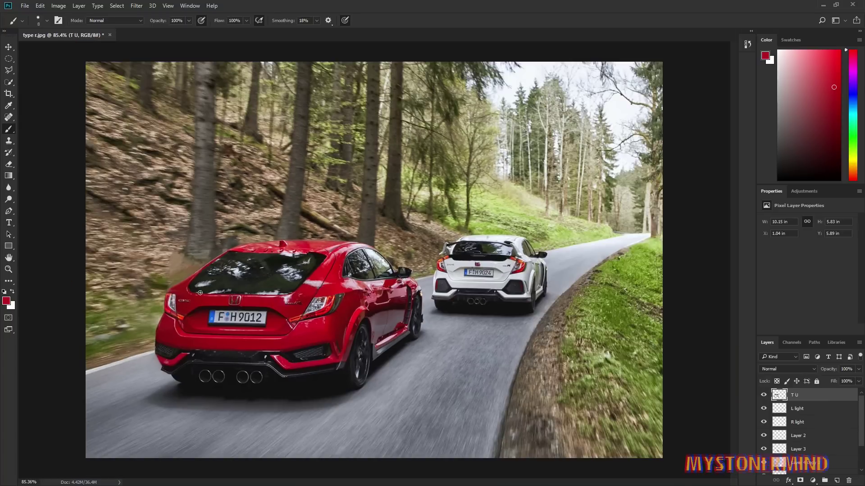
Refine the lens details inside the left tail light with a thin brush in sampled grey and pink tones
scroll(167, 306, up, 8)
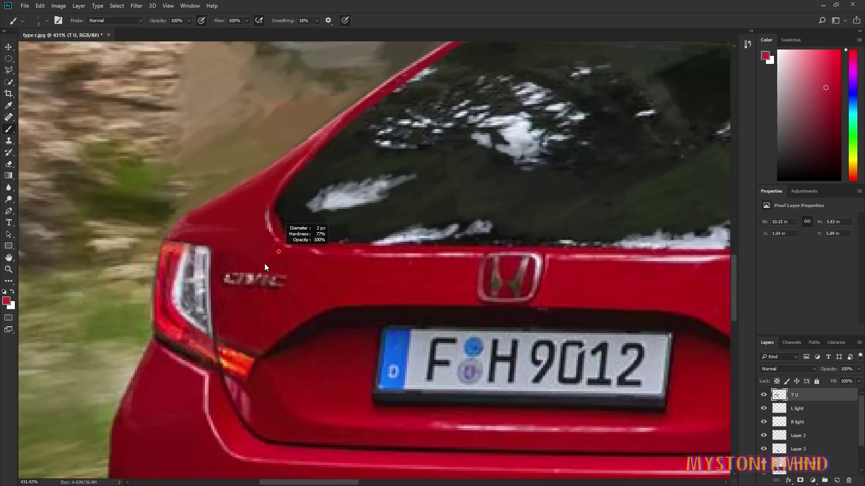
drag(173, 289, 174, 304)
alt+click(204, 323)
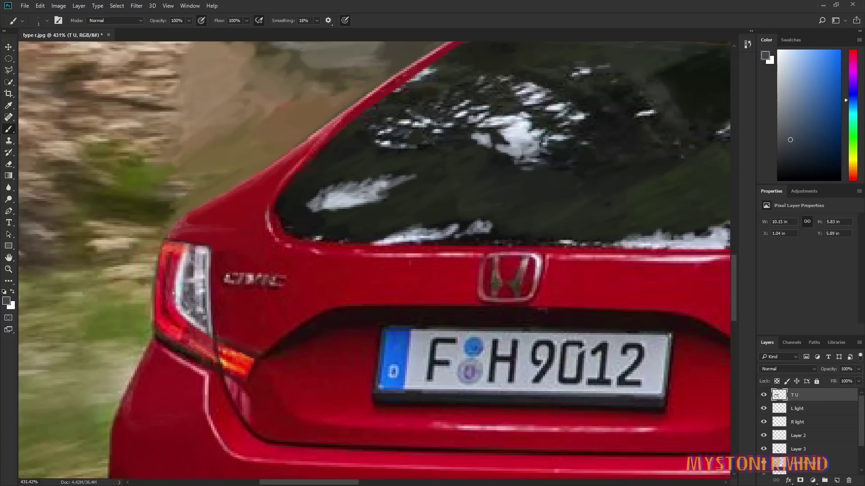
alt+click(173, 290)
scroll(171, 315, down, 8)
scroll(169, 312, up, 3)
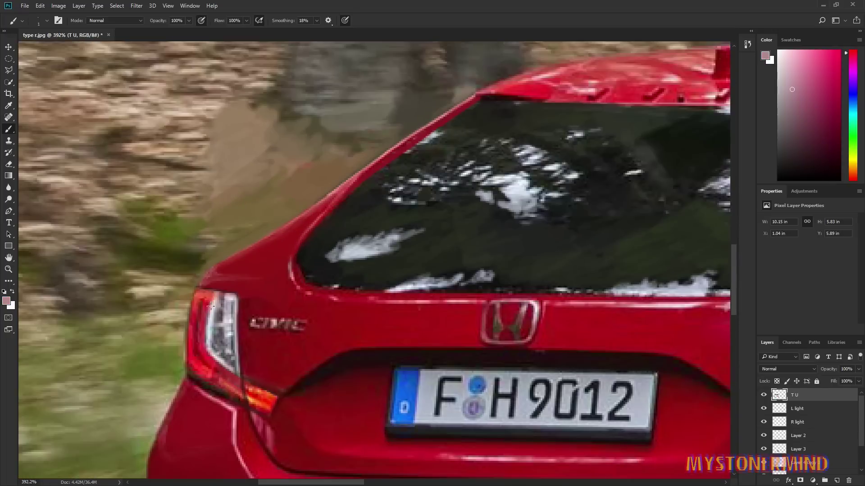
alt+click(212, 304)
alt+click(217, 296)
scroll(217, 295, down, 6)
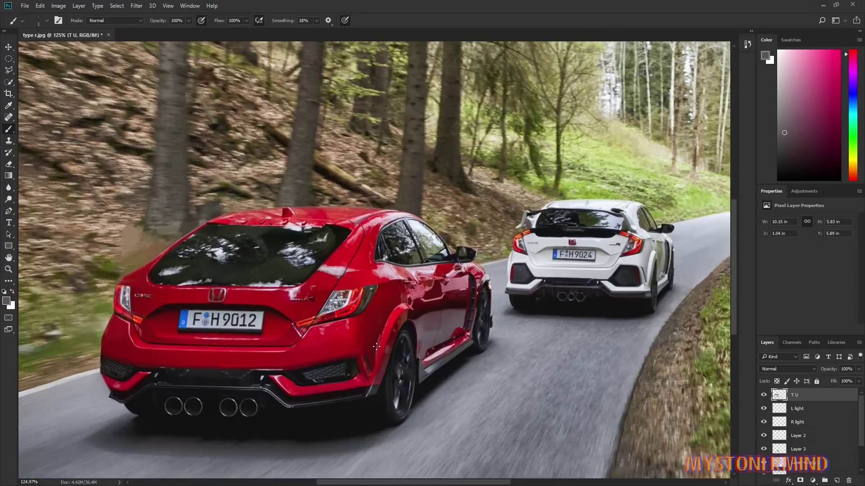
Add fine highlights to the rear bumper below the left tail light with a 1 px brush in sampled light grey
scroll(121, 343, up, 11)
alt+click(104, 322)
alt+right_click(104, 322)
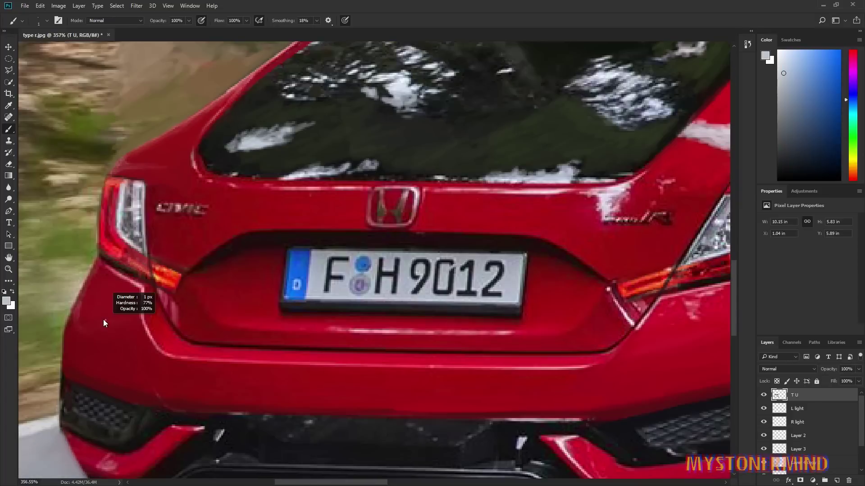
scroll(216, 308, down, 6)
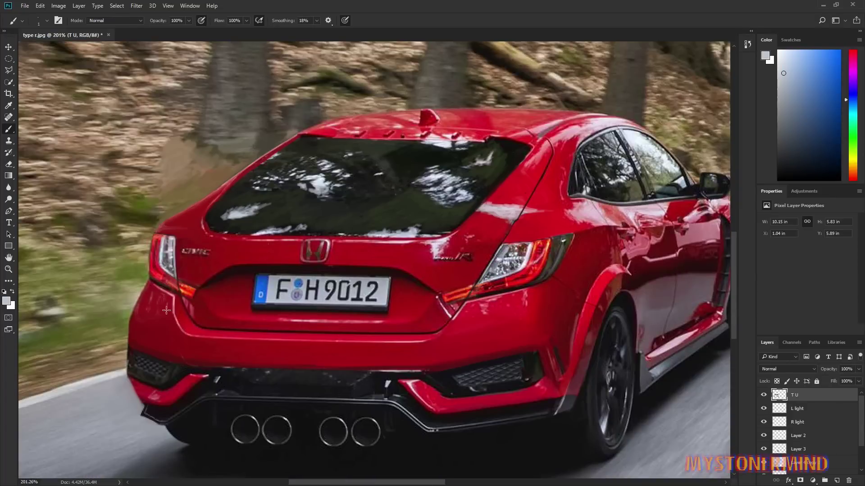
scroll(166, 309, down, 3)
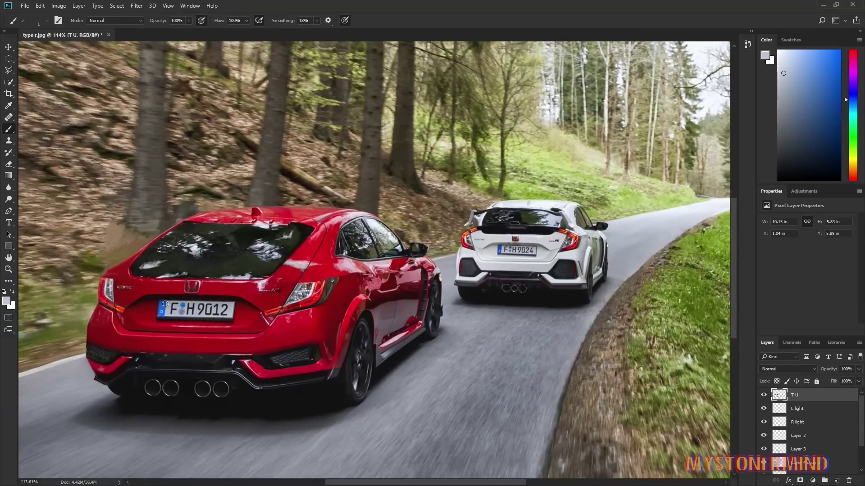
scroll(475, 313, down, 3)
Paint soft reflections on the rear quarter panel above the right tail light in sampled pale lilac and pink
scroll(286, 288, up, 5)
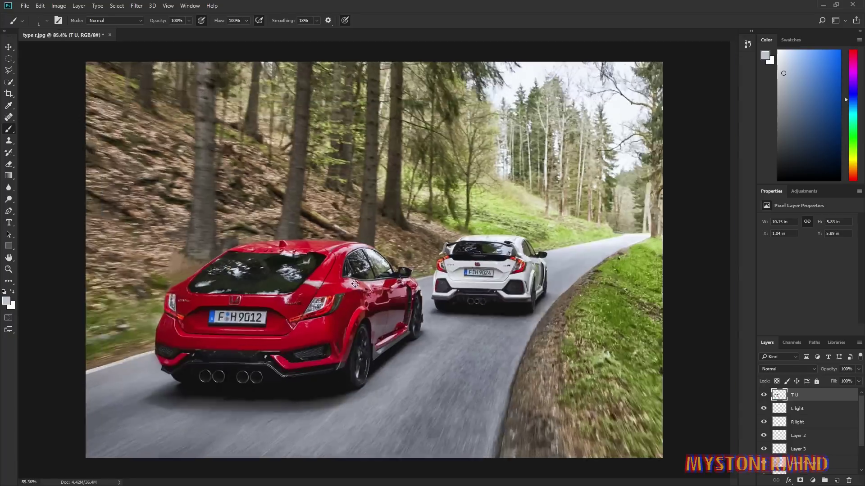
alt+click(339, 277)
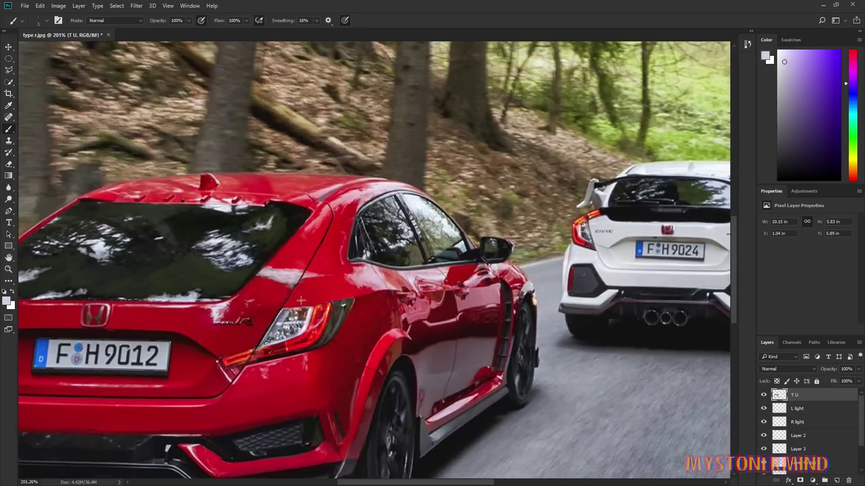
scroll(297, 294, down, 4)
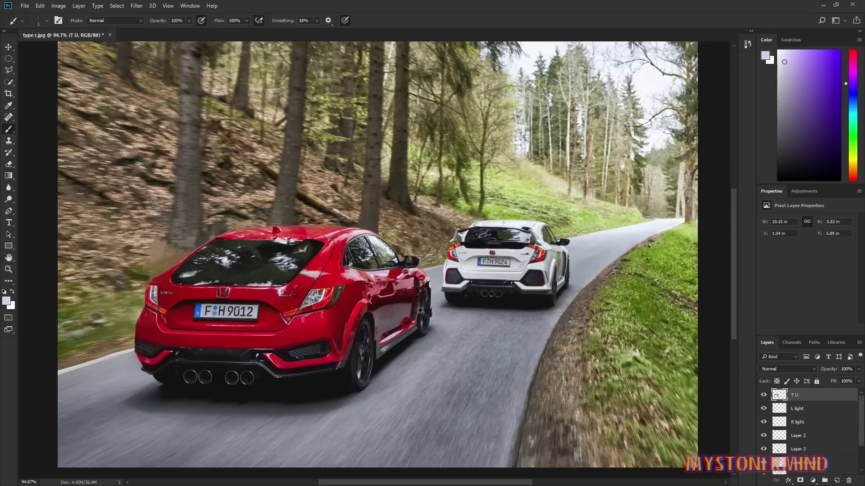
scroll(428, 308, up, 1)
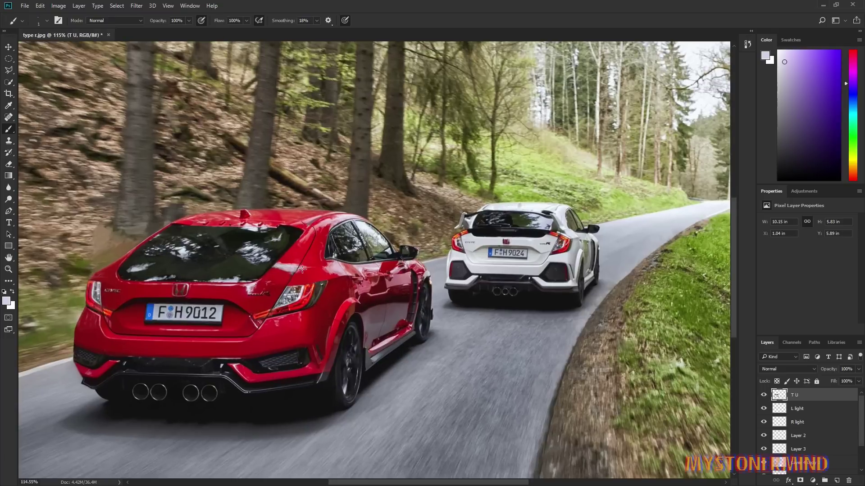
scroll(310, 281, up, 2)
alt+click(335, 276)
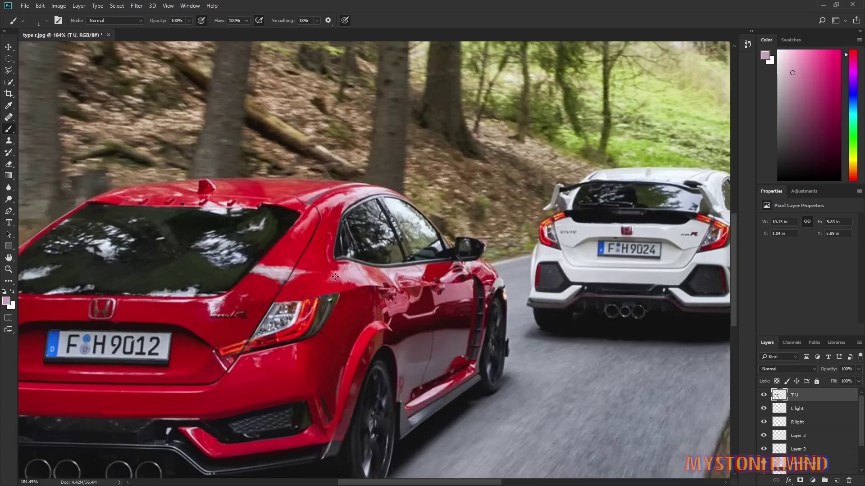
alt+click(335, 280)
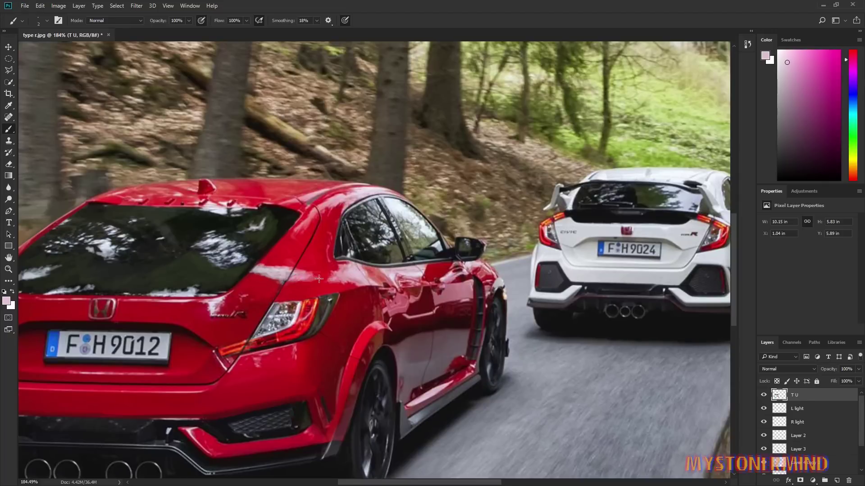
Draw a thin sampled pale-pink highlight along the body at the upper outer corner of the right tail light
key(ctrl+0)
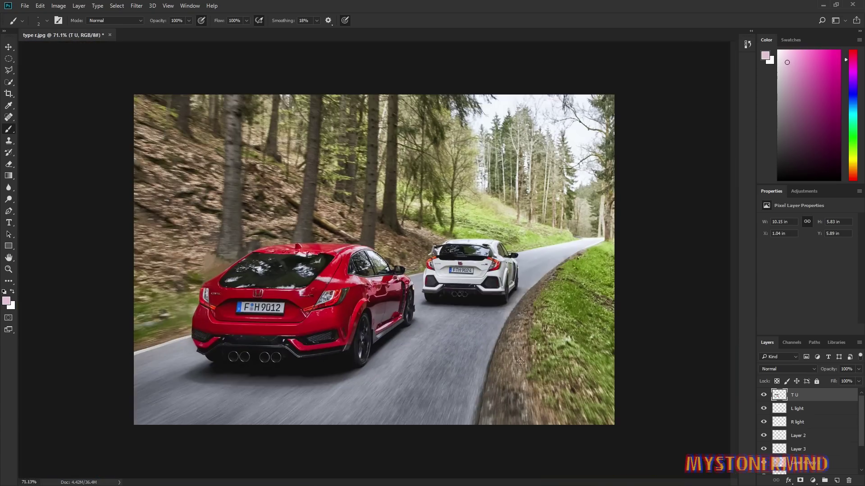
scroll(321, 305, up, 5)
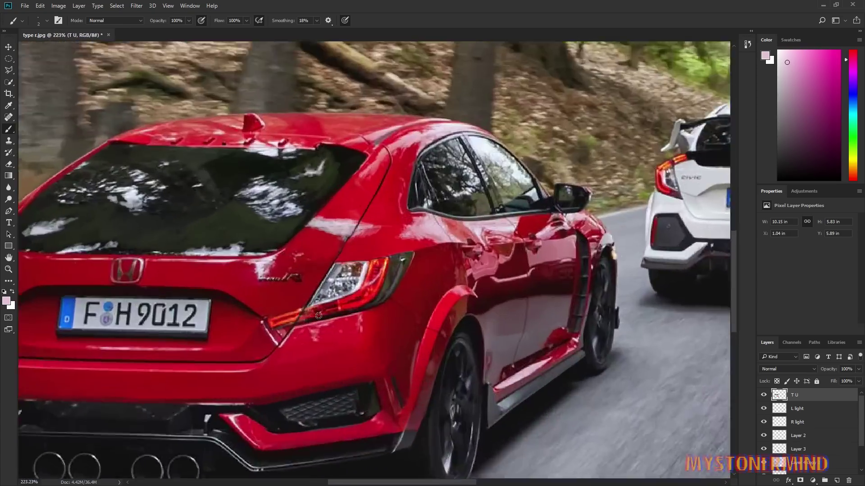
scroll(319, 316, down, 1)
alt+click(381, 232)
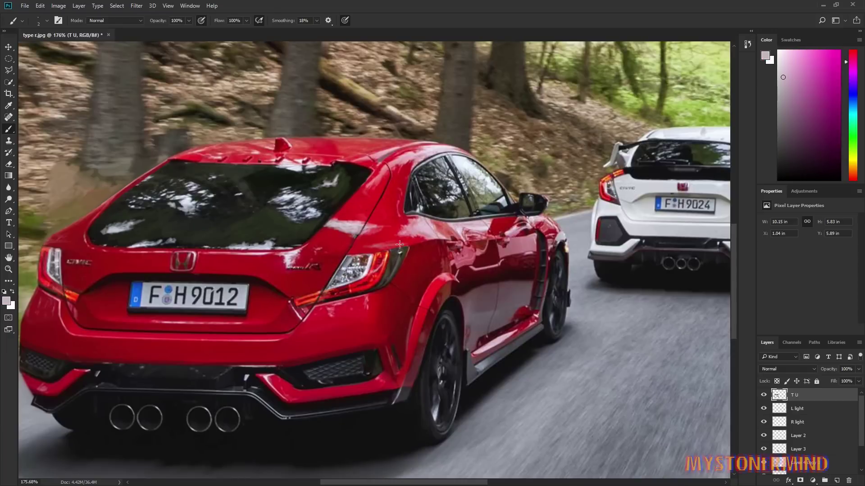
alt+click(381, 247)
drag(380, 247, 411, 242)
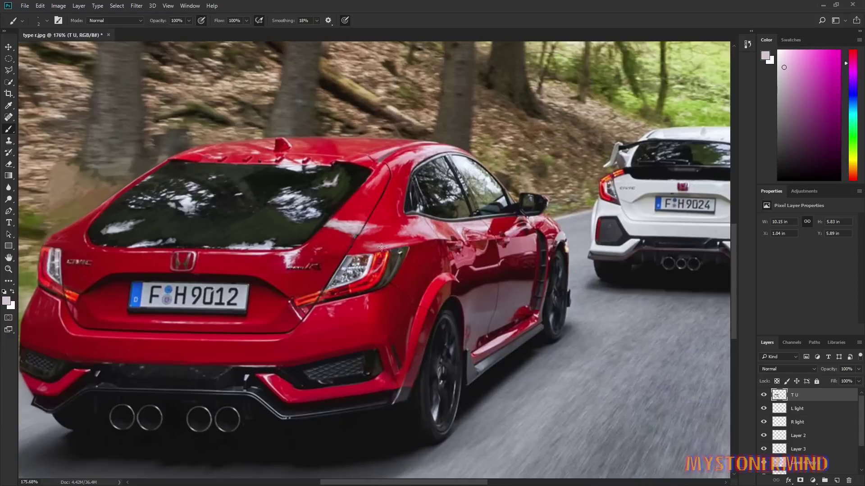
scroll(386, 249, down, 4)
scroll(83, 133, up, 6)
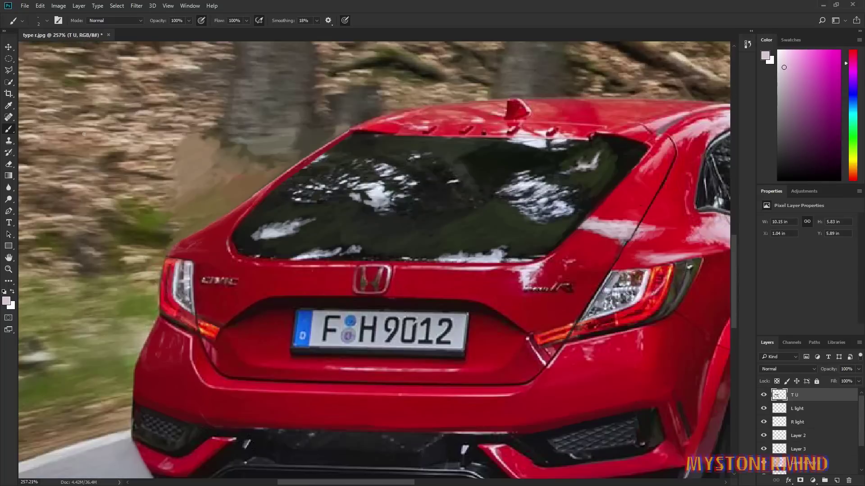
Add a new layer above T U, reset the painting colours to default, and set the layer's blend mode to Darker Color
key(ctrl+shift+alt+n)
key(d)
click(806, 369)
click(787, 231)
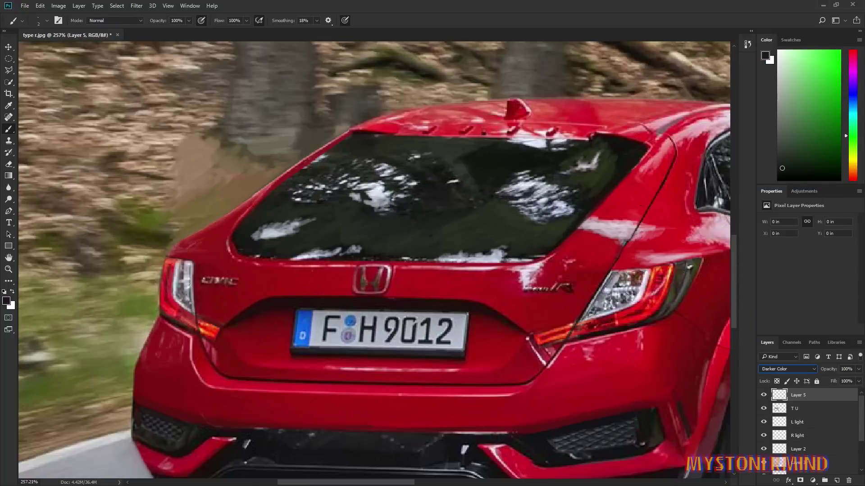
Darken the clear lenses of both tail lights by painting dark over them on Layer 5
mouse_move(180, 287)
mouse_down()
mouse_move(183, 261)
mouse_move(179, 292)
mouse_move(191, 309)
mouse_move(190, 269)
mouse_move(177, 298)
mouse_move(182, 265)
mouse_move(180, 294)
mouse_move(187, 285)
mouse_move(194, 312)
mouse_move(190, 275)
mouse_up()
mouse_move(645, 271)
mouse_down()
mouse_move(605, 290)
mouse_move(598, 312)
mouse_move(636, 299)
mouse_move(615, 277)
mouse_move(640, 272)
mouse_move(624, 290)
mouse_up()
scroll(623, 291, down, 10)
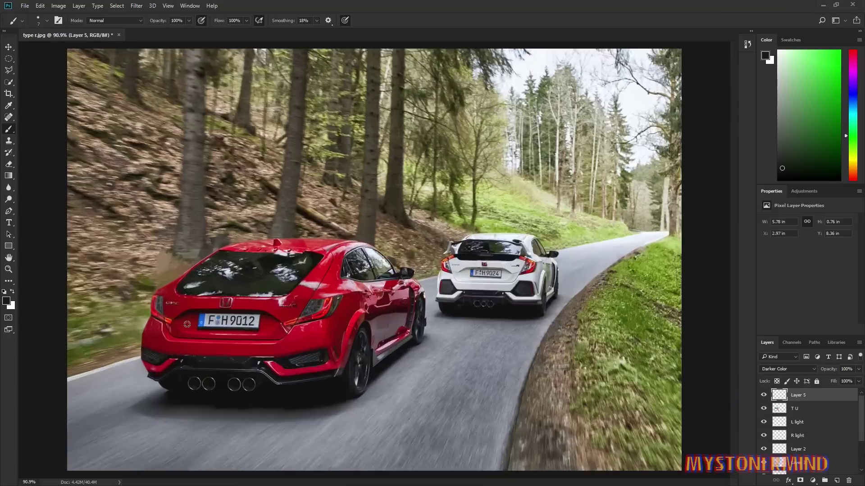
Switch back to the T U layer and sample the body's dark red above the right tail light
scroll(317, 293, up, 10)
alt+click(317, 279)
scroll(318, 279, up, 1)
click(795, 408)
alt+click(300, 291)
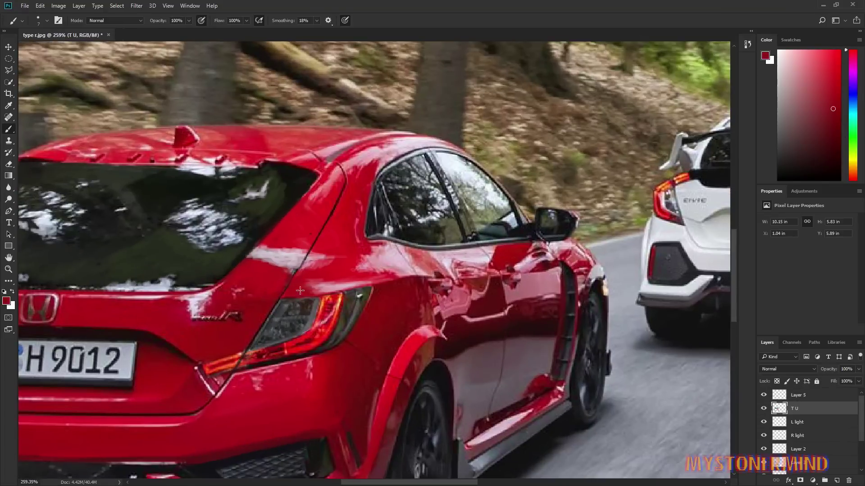
key(ctrl+0)
scroll(485, 367, up, 2)
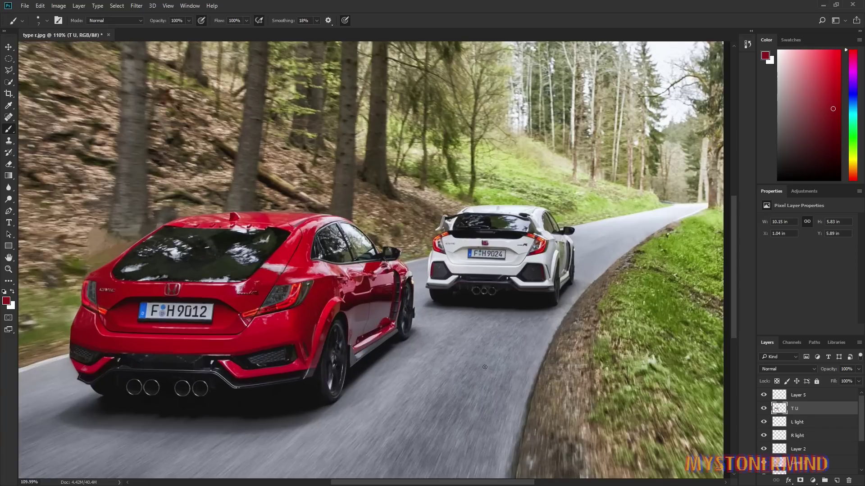
scroll(422, 311, down, 2)
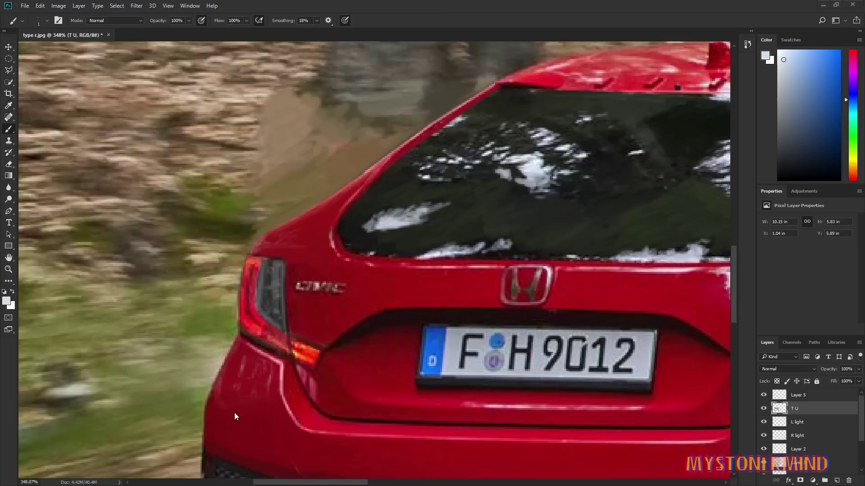
Outline the panel area above the CIVIC badge for painting in sampled dark red, and set the brush opacity to 37%
scroll(233, 412, down, 10)
scroll(163, 372, up, 10)
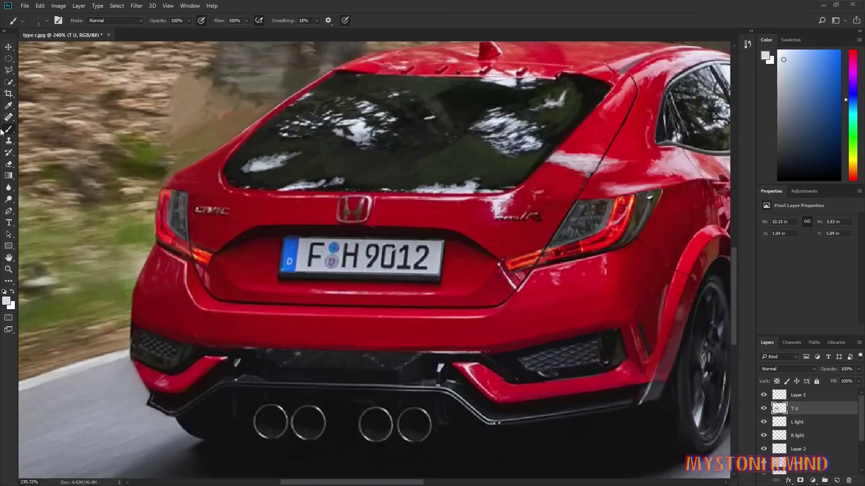
alt+click(201, 203)
scroll(201, 204, up, 2)
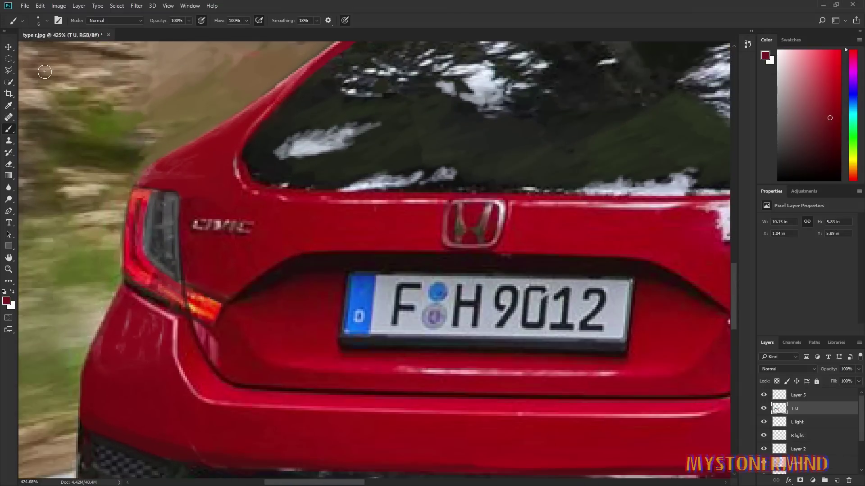
key(l)
click(181, 195)
click(366, 209)
click(272, 226)
click(183, 215)
click(181, 195)
click(9, 129)
drag(158, 21, 134, 29)
key(ctrl+d)
Smooth the red bodywork around and above the CIVIC badge with soft strokes of sampled dark red at 37% opacity
scroll(253, 192, down, 5)
scroll(250, 198, up, 5)
key(l)
key(b)
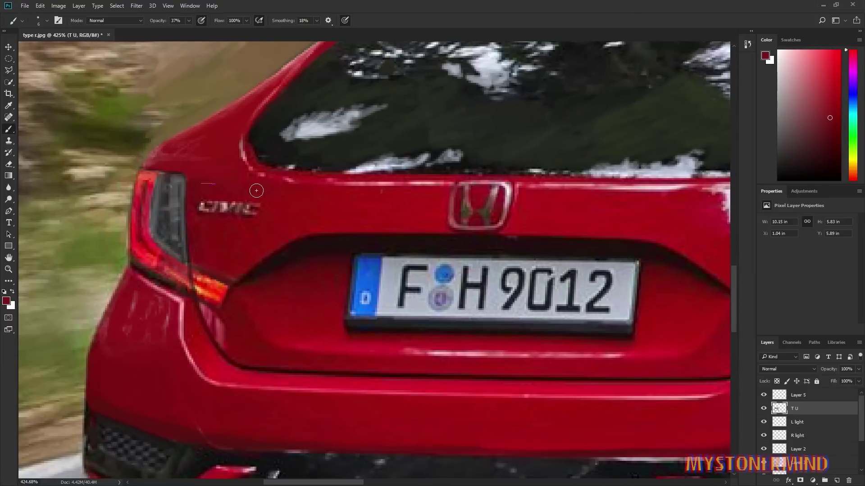
drag(206, 234, 298, 199)
alt+click(184, 168)
mouse_move(192, 181)
mouse_down()
mouse_move(259, 182)
mouse_move(199, 184)
mouse_move(338, 200)
mouse_up()
alt+click(188, 176)
scroll(324, 252, down, 7)
scroll(586, 239, up, 4)
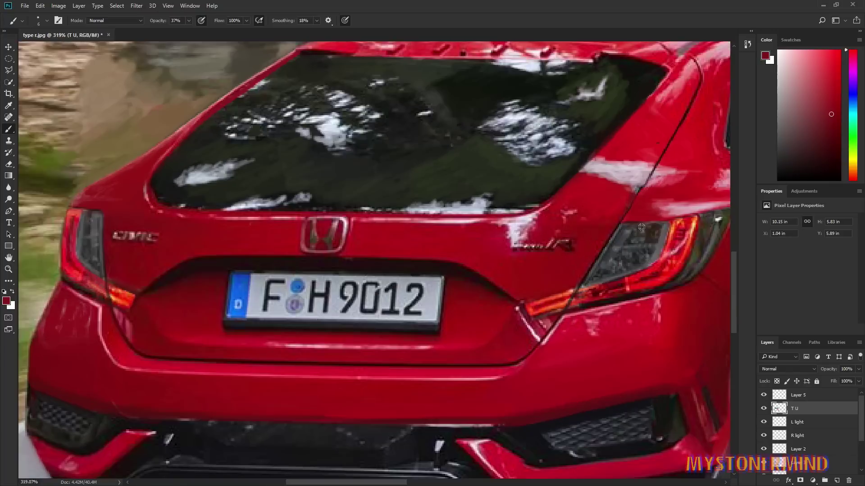
Blend the paint beside the Type R badge with sampled red, and set the brush opacity to 95%
alt+click(595, 244)
drag(595, 245, 576, 247)
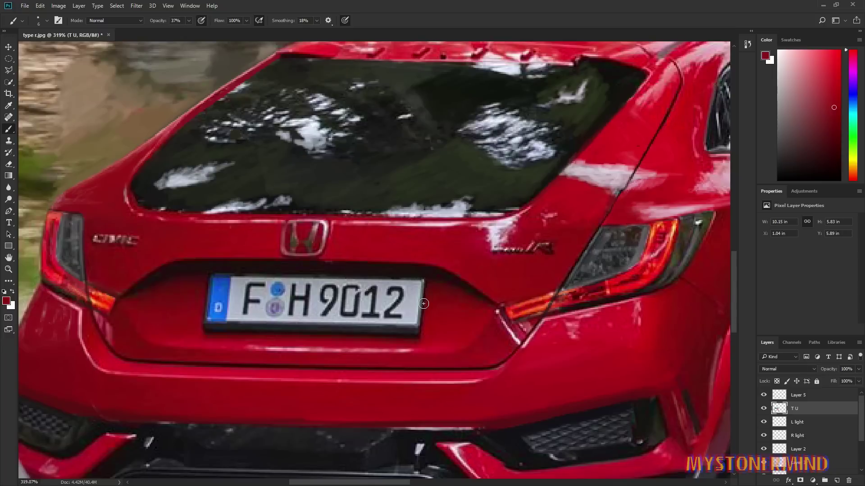
alt+click(87, 203)
key(9)
key(5)
alt+click(593, 203)
scroll(574, 262, down, 5)
scroll(335, 188, up, 5)
alt+click(292, 186)
Refine the body edge above the left tail light with sampled red and pale pink, using a brush as fine as 1 px
key(r)
drag(215, 220, 290, 119)
alt+right_click(344, 124)
alt+click(323, 128)
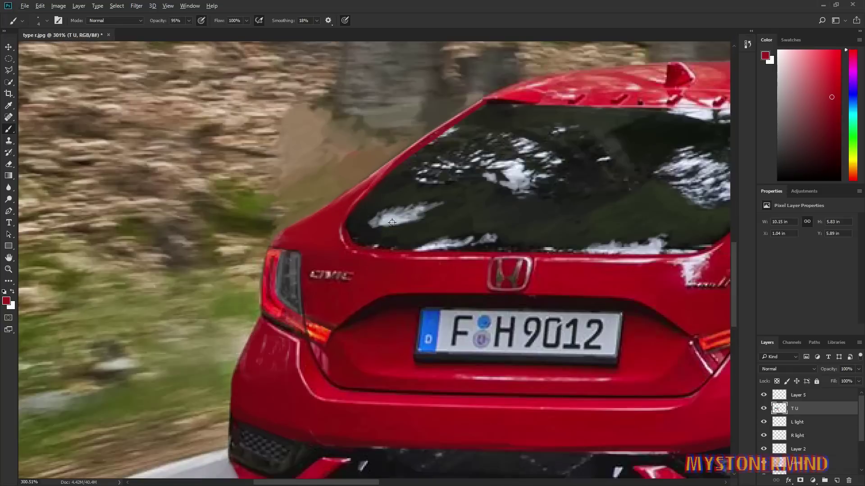
alt+click(327, 229)
scroll(295, 253, up, 3)
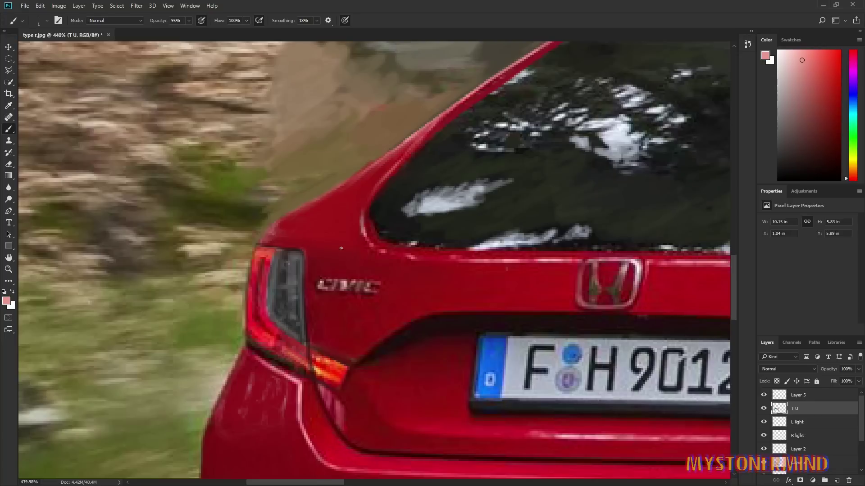
scroll(355, 250, down, 18)
scroll(293, 299, up, 15)
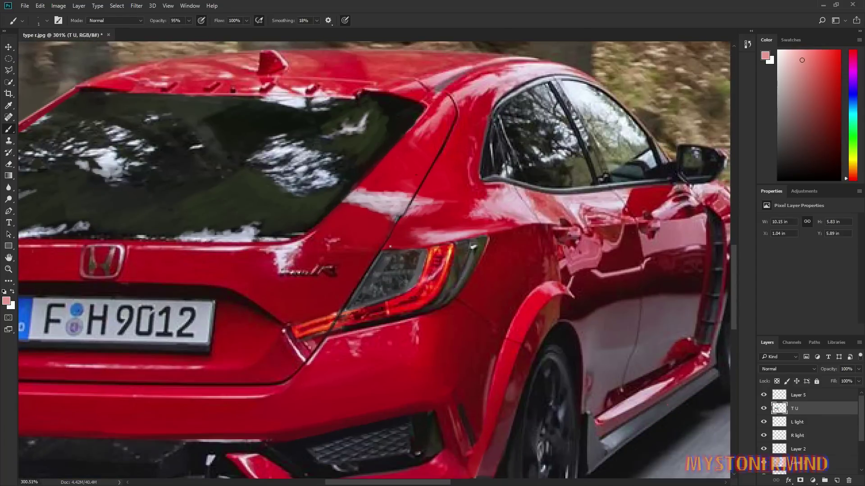
scroll(347, 251, down, 10)
scroll(309, 233, up, 14)
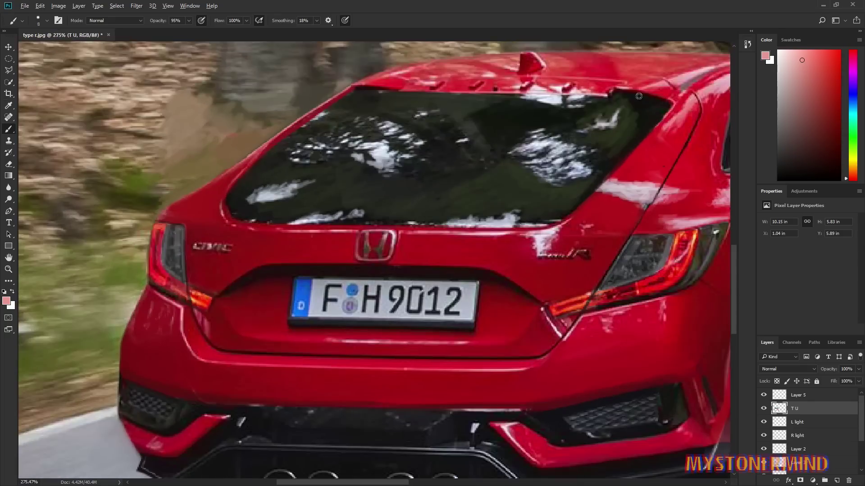
Clean up the left rear pillar's outer edge with sampled red and background brown at 41% brush opacity
alt+click(231, 176)
drag(223, 180, 225, 150)
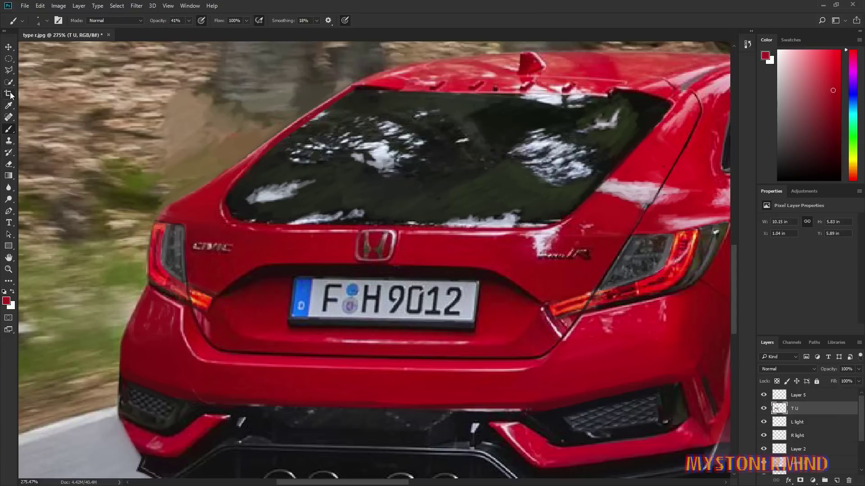
scroll(220, 176, up, 10)
scroll(221, 179, down, 4)
drag(222, 181, 215, 208)
alt+click(233, 164)
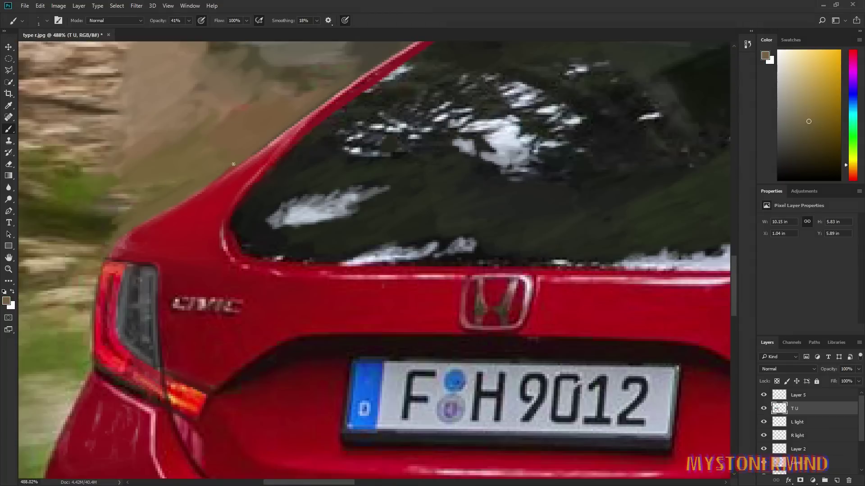
alt+click(212, 182)
key(ctrl+0)
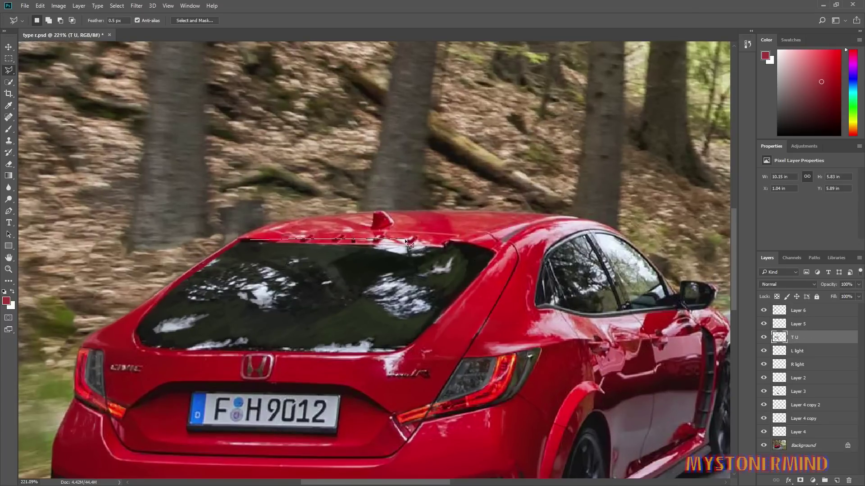
Select the uneven upper right edge of the rear window and paint it in sampled near-black
click(446, 242)
double_click(473, 248)
key(b)
alt+click(476, 243)
mouse_move(476, 243)
mouse_down()
mouse_move(270, 243)
mouse_move(450, 246)
mouse_up()
Select a thin strip along the rear window's upper edge and paint it near-black to form a straight border
key(l)
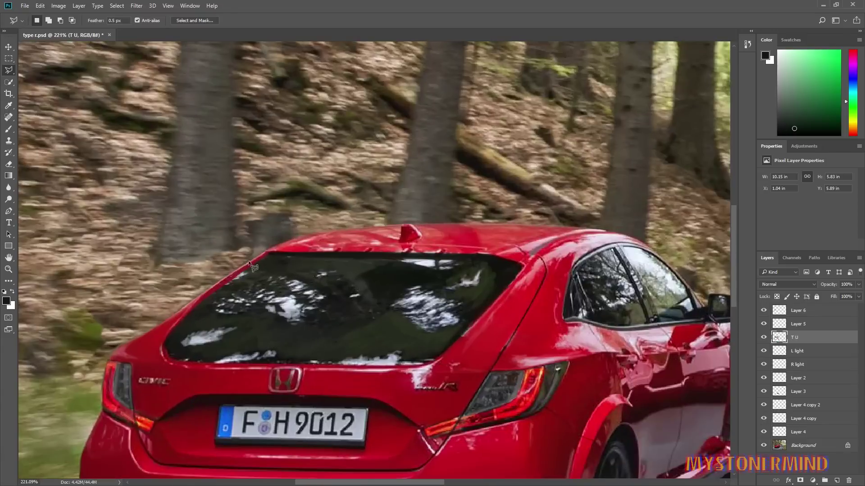
double_click(491, 255)
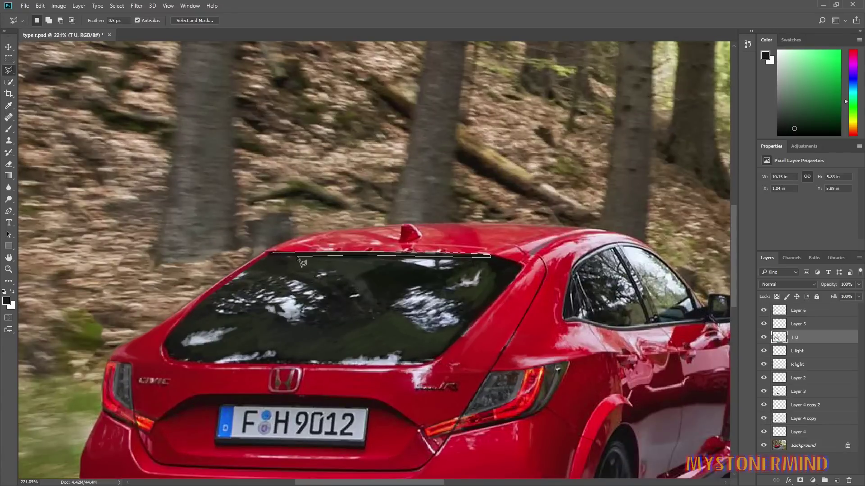
key(b)
Select a narrow strip of roof edge just above the rear window, paint it in sampled red, and clear the selection
key(l)
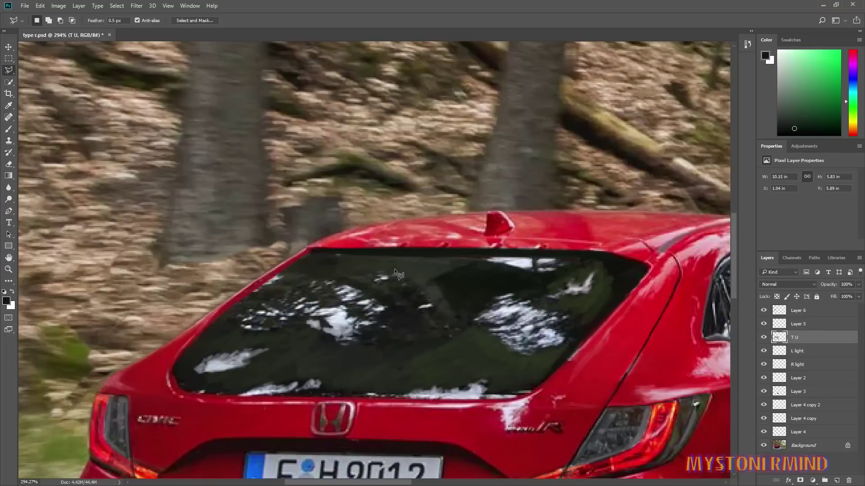
click(313, 248)
click(591, 249)
click(437, 243)
click(318, 248)
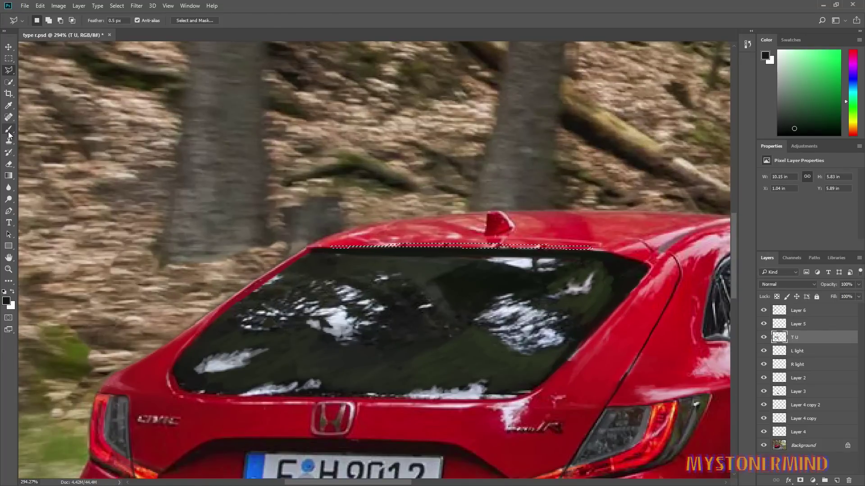
click(9, 132)
alt+click(443, 240)
drag(502, 249, 341, 251)
click(9, 71)
key(ctrl+d)
Select a thin strip inside the rear window's upper edge, hide the selection outline, and blend it with sampled dark greys at 66% opacity
scroll(419, 374, down, 3)
scroll(324, 334, up, 2)
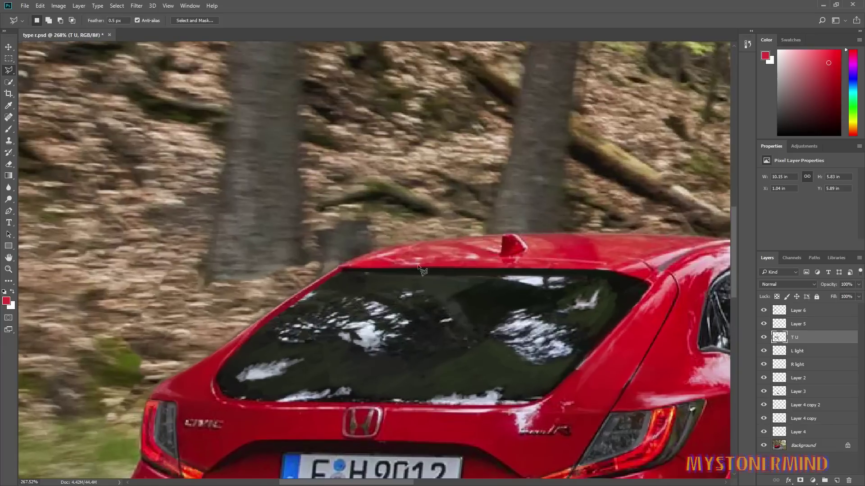
click(349, 272)
click(576, 274)
double_click(350, 274)
key(b)
click(167, 5)
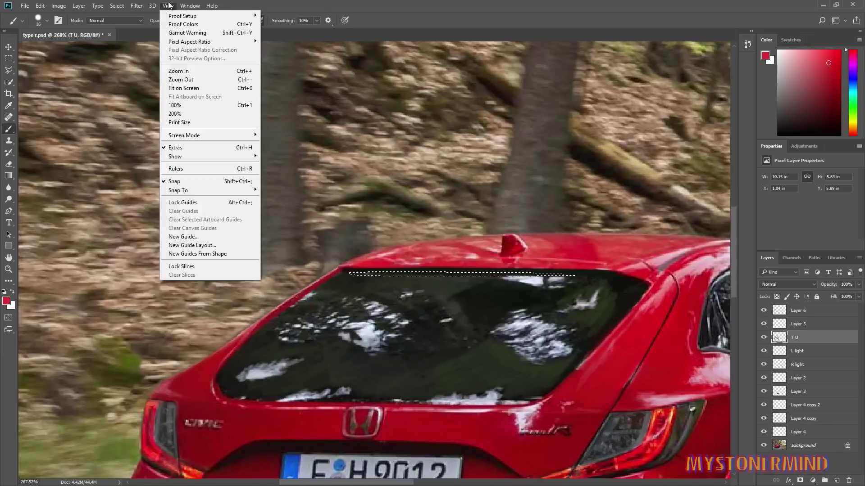
click(175, 148)
alt+click(390, 275)
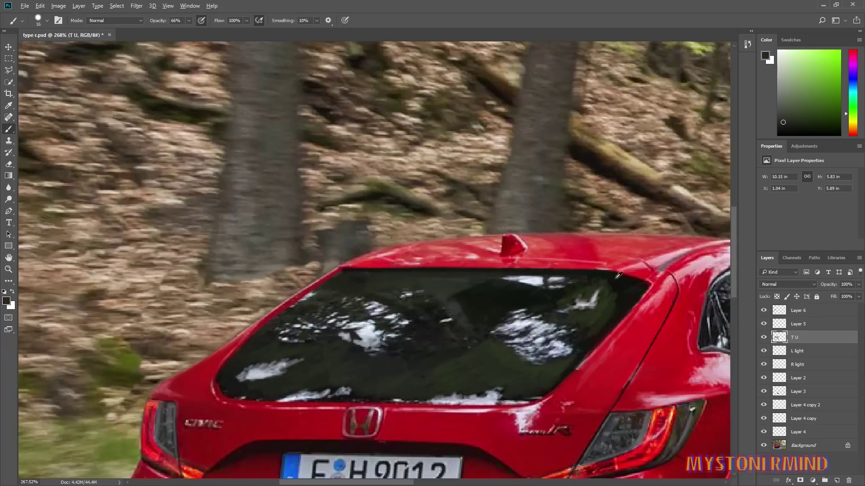
alt+click(463, 278)
scroll(412, 370, down, 11)
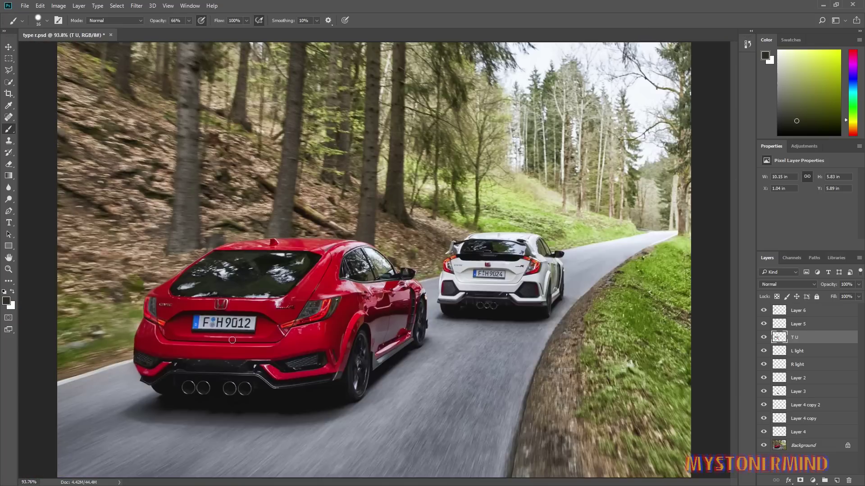